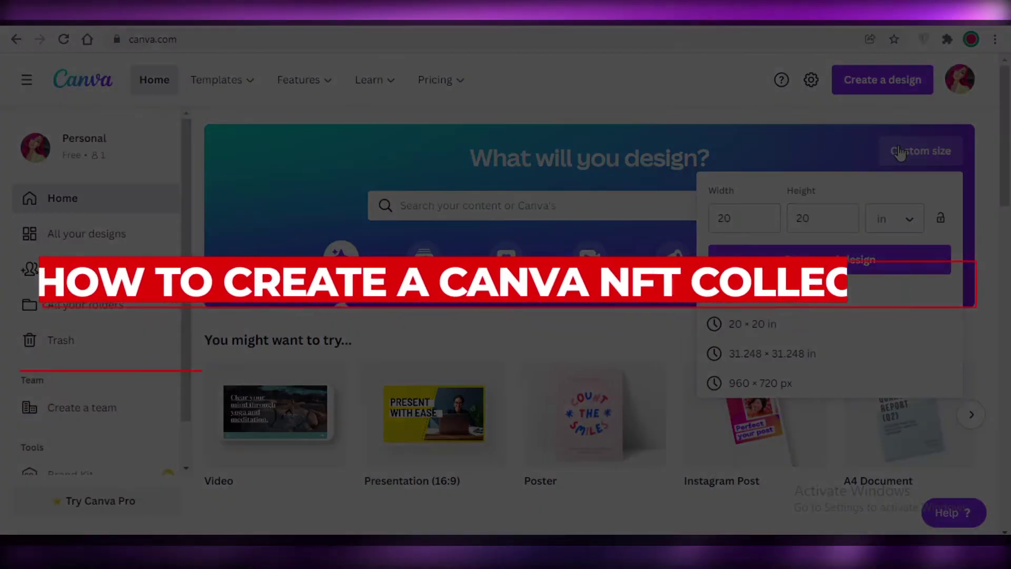
# Step: Create a new custom-size design of 20 × 20 inches, keeping the unit in inches
pyautogui.scroll(-4, 495, 232)
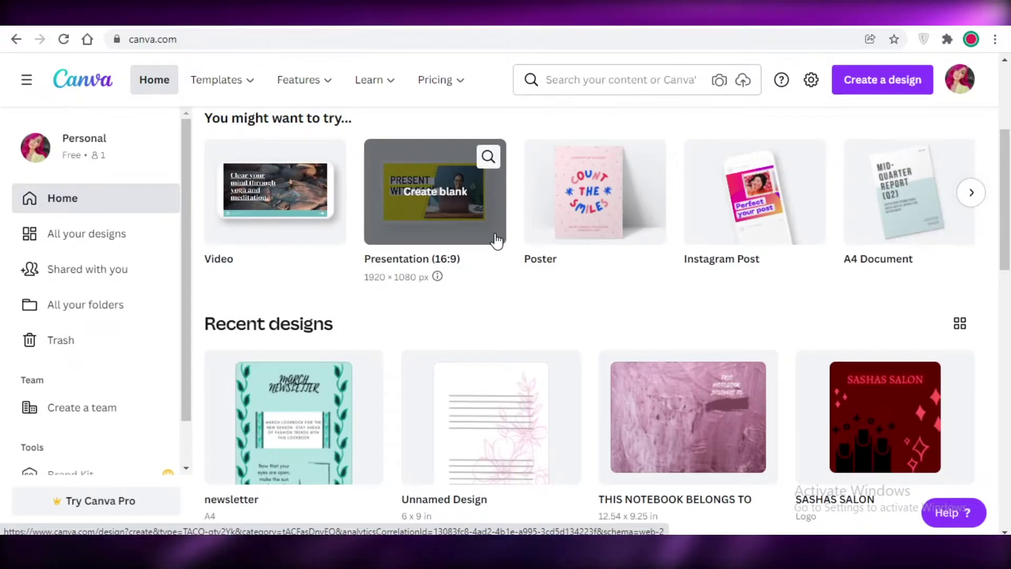
pyautogui.scroll(-6, 545, 303)
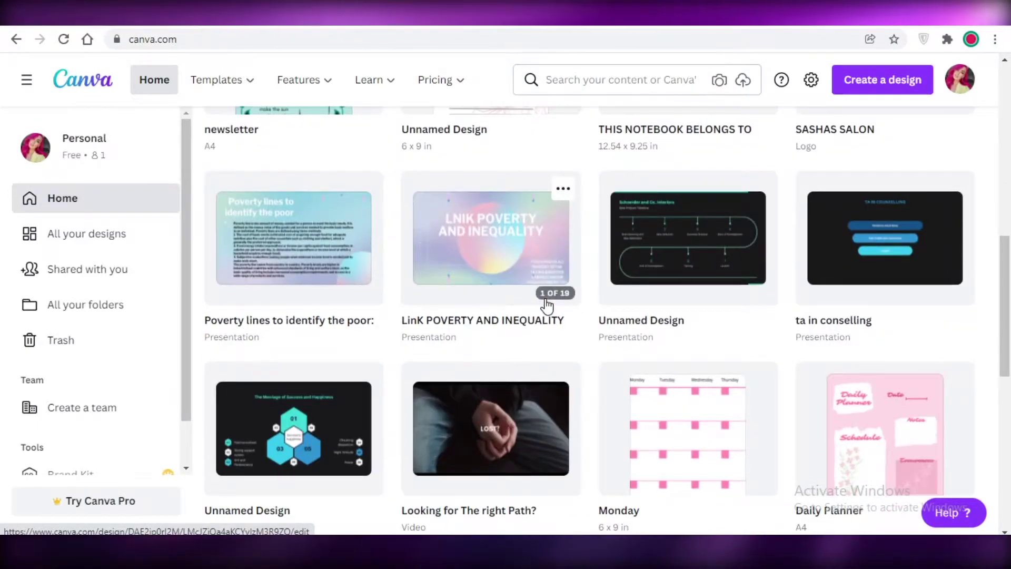
pyautogui.scroll(5, 547, 304)
pyautogui.scroll(6, 545, 303)
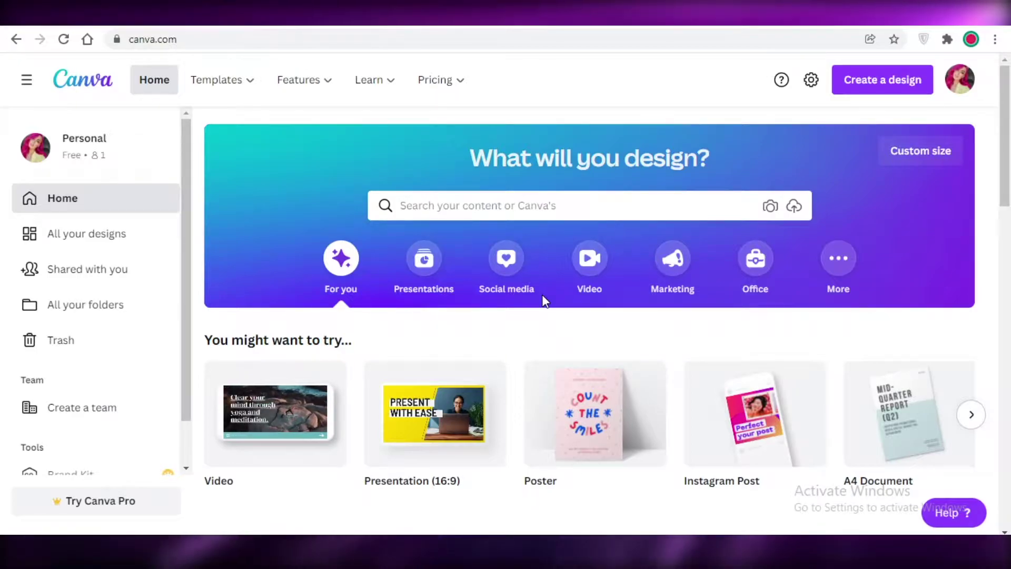
pyautogui.scroll(-3, 706, 288)
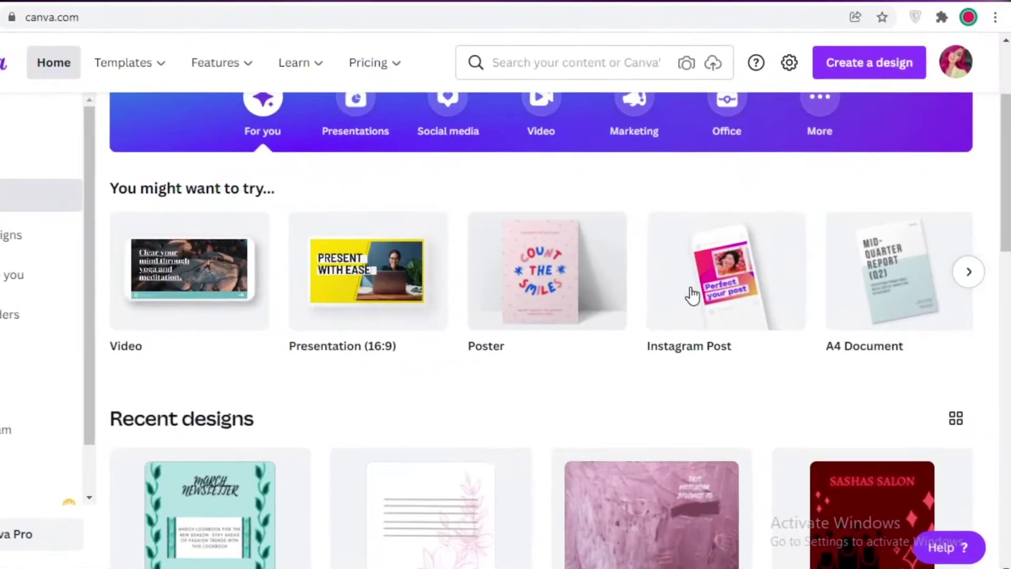
pyautogui.scroll(3, 725, 283)
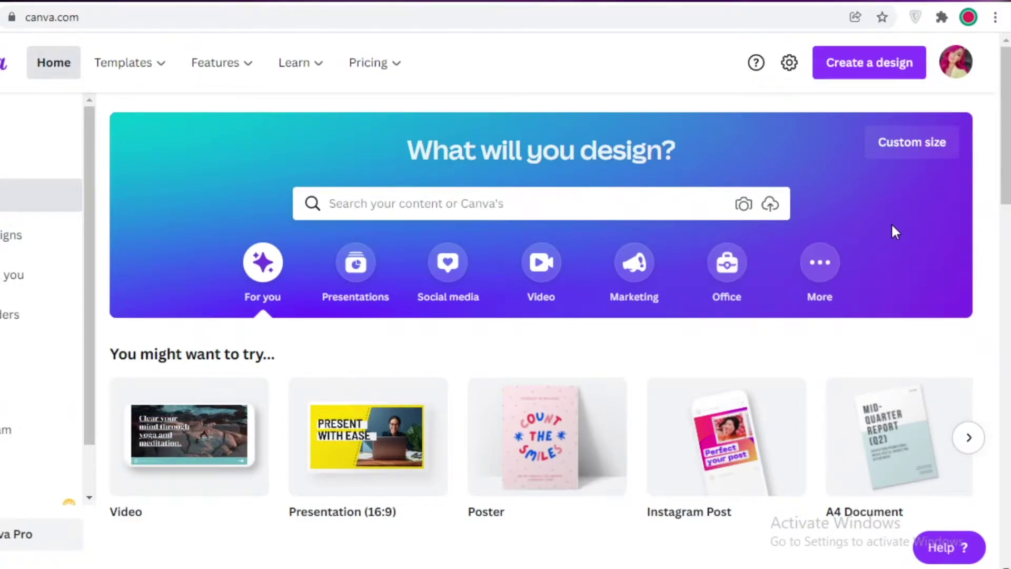
pyautogui.click(912, 152)
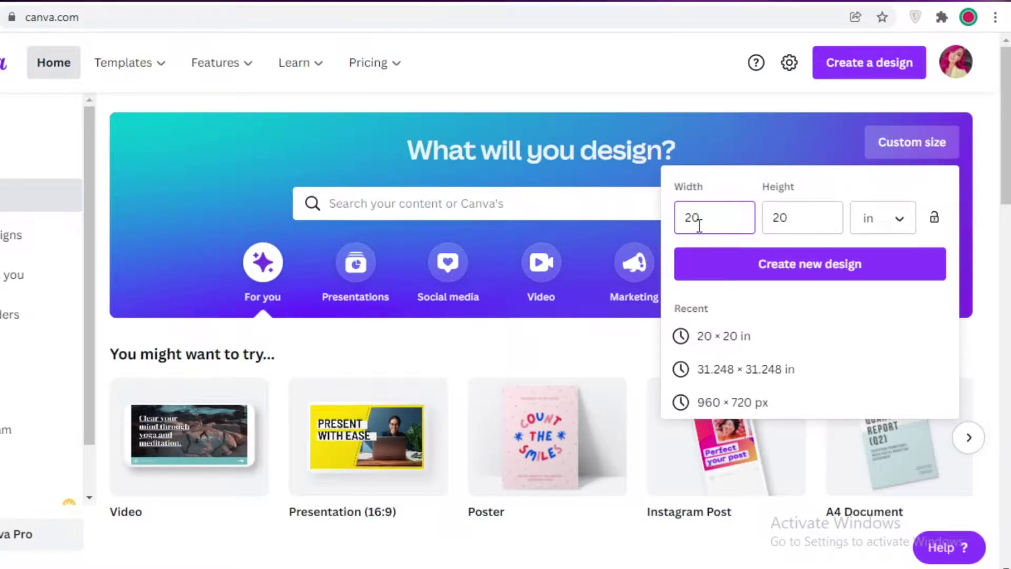
pyautogui.click(859, 229)
pyautogui.click(870, 190)
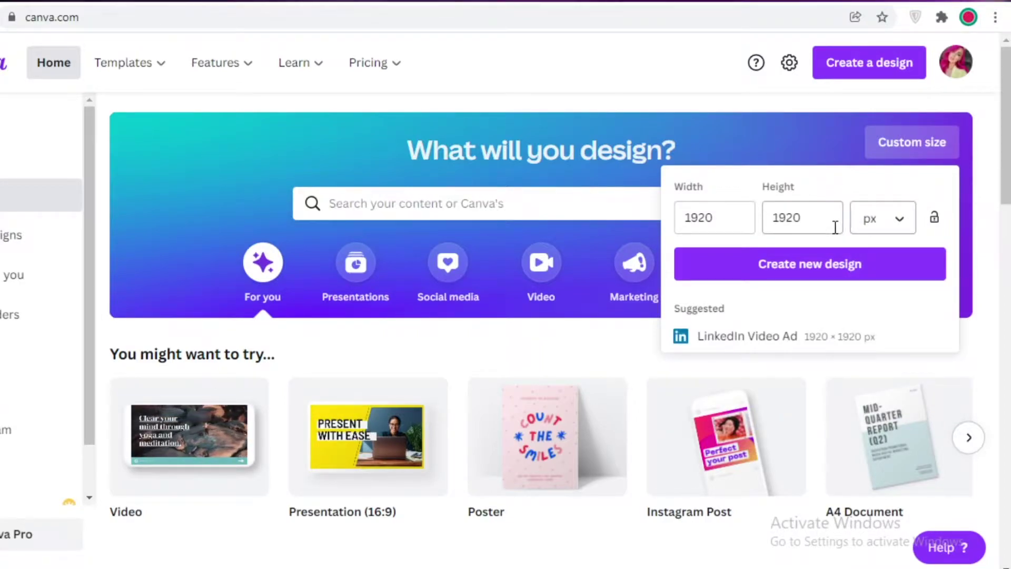
pyautogui.click(862, 228)
pyautogui.click(871, 241)
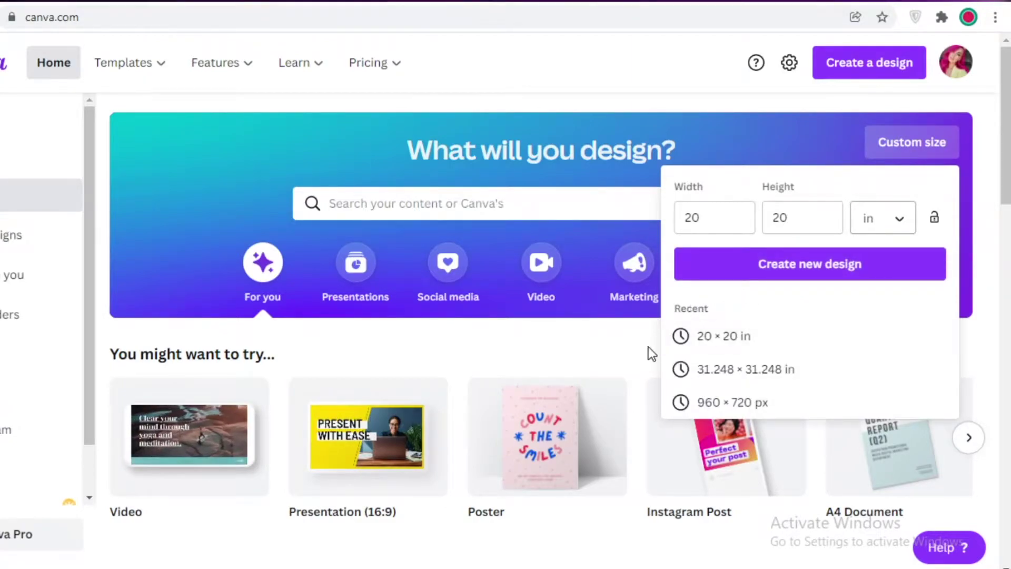
pyautogui.moveTo(558, 416)
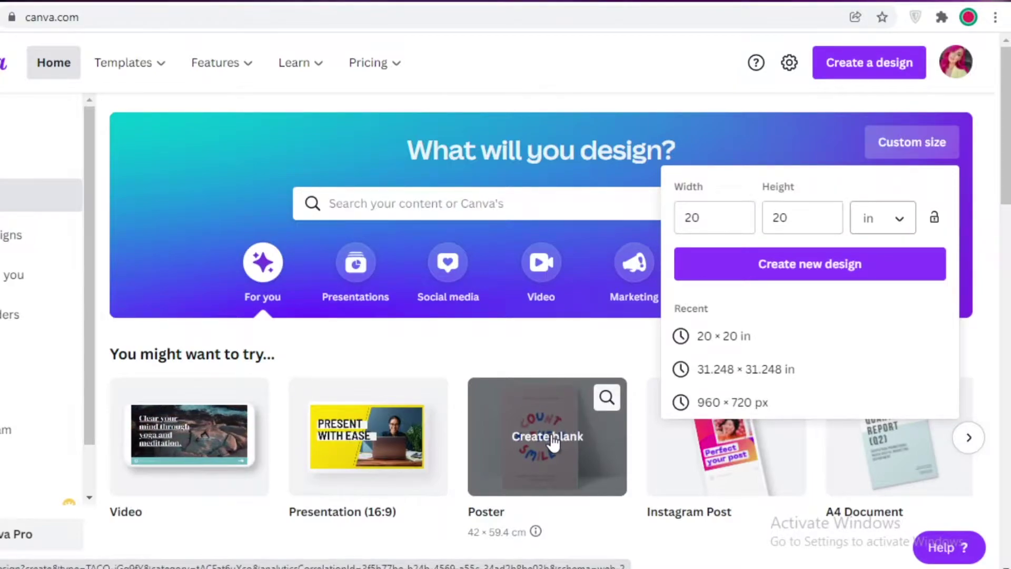
pyautogui.click(791, 267)
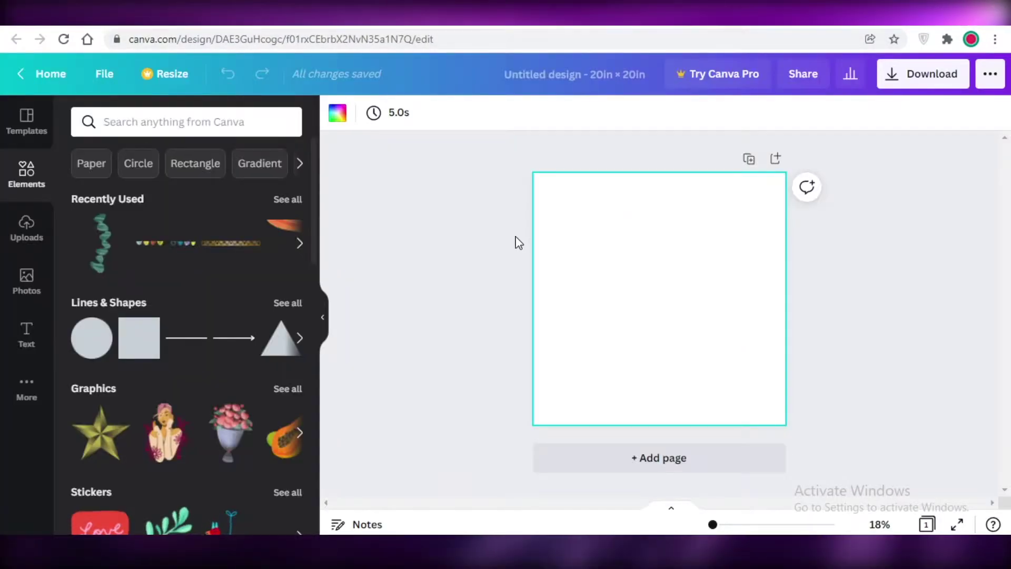
# Step: Fill the page background with a new custom soft pink, #F8C9D7
pyautogui.click(519, 243)
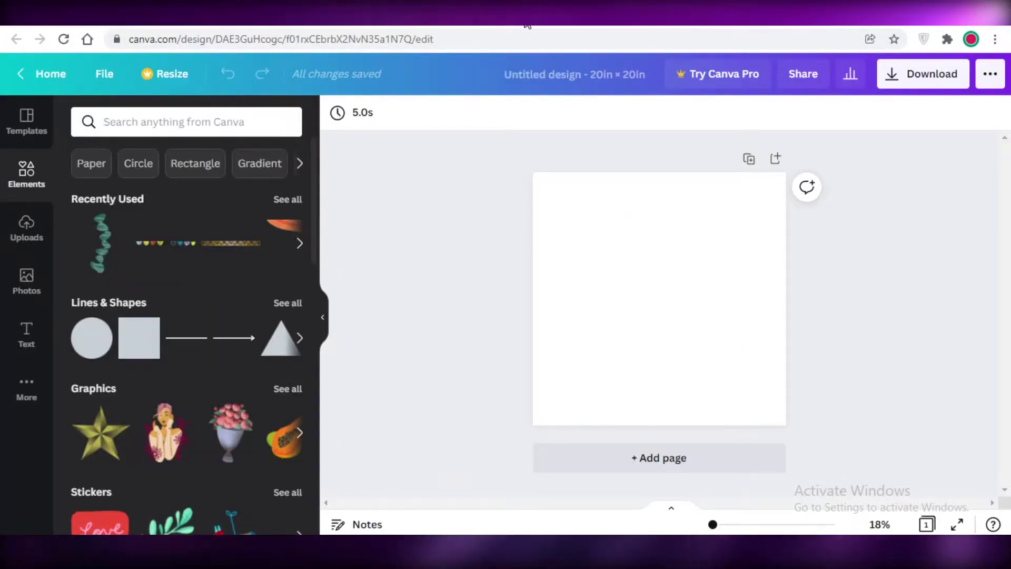
pyautogui.click(647, 278)
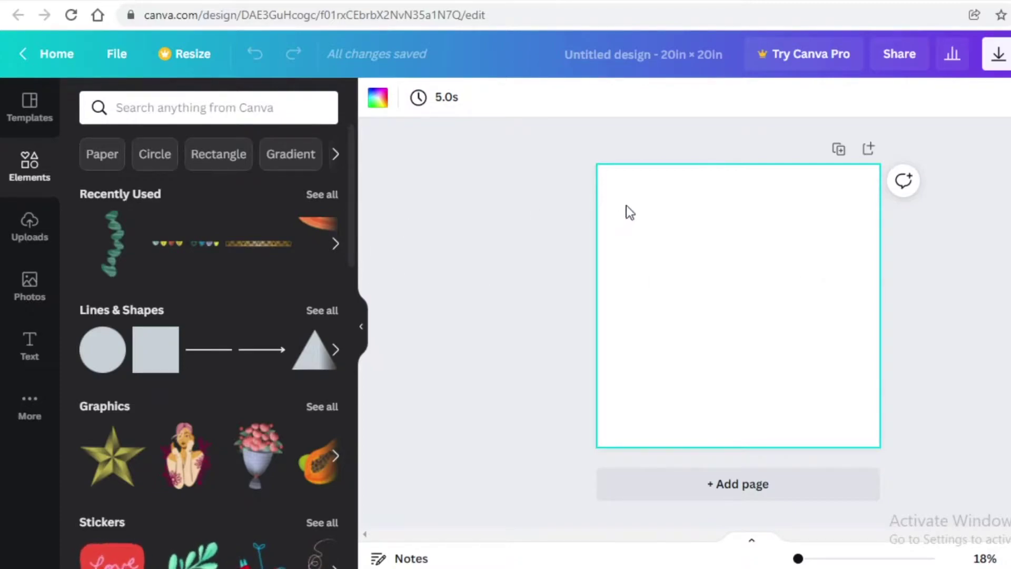
pyautogui.click(375, 105)
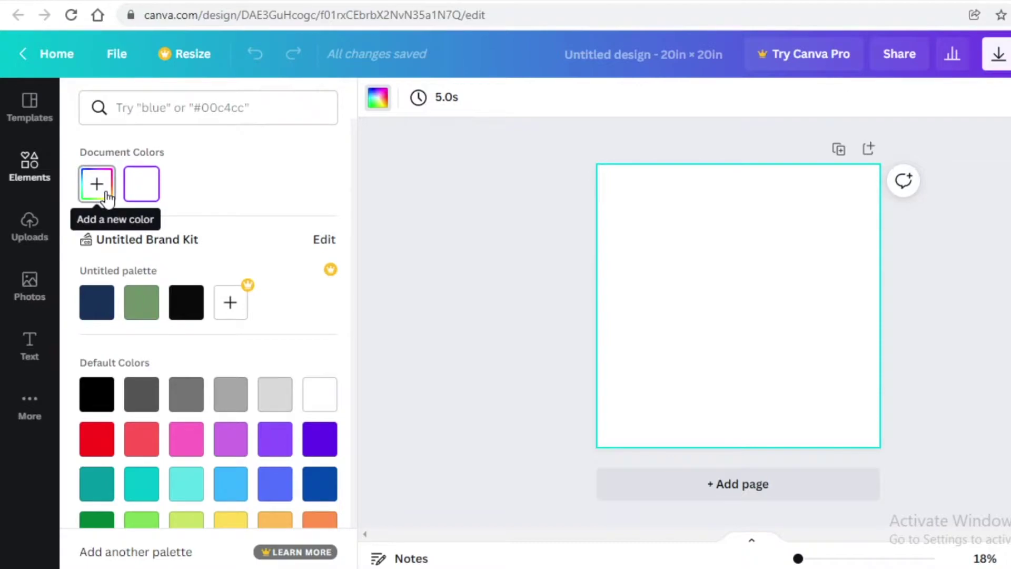
pyautogui.click(107, 198)
pyautogui.click(269, 326)
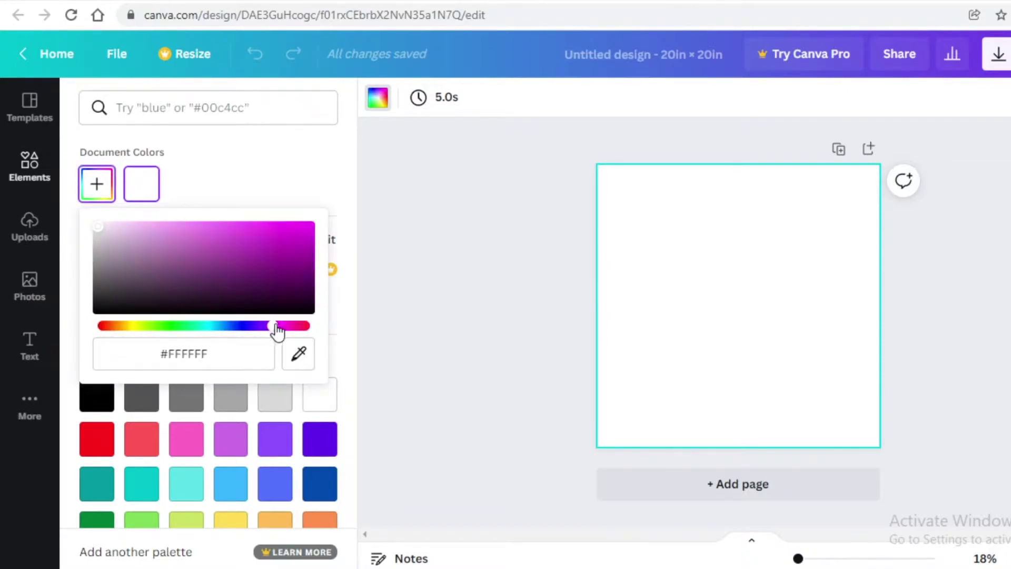
pyautogui.moveTo(192, 242); pyautogui.dragTo(115, 226)
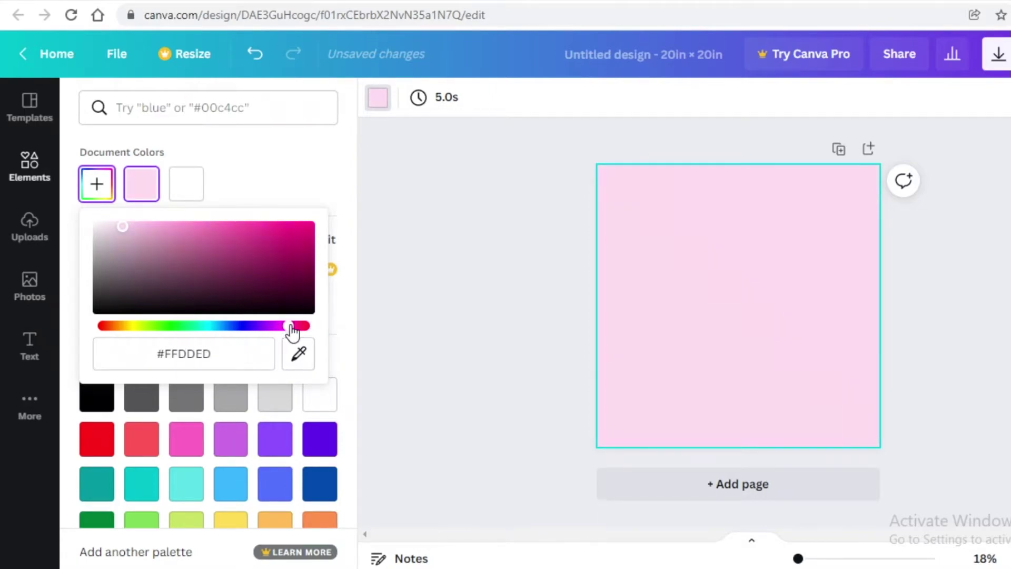
pyautogui.moveTo(204, 254); pyautogui.dragTo(124, 214)
pyautogui.moveTo(148, 248); pyautogui.dragTo(132, 226)
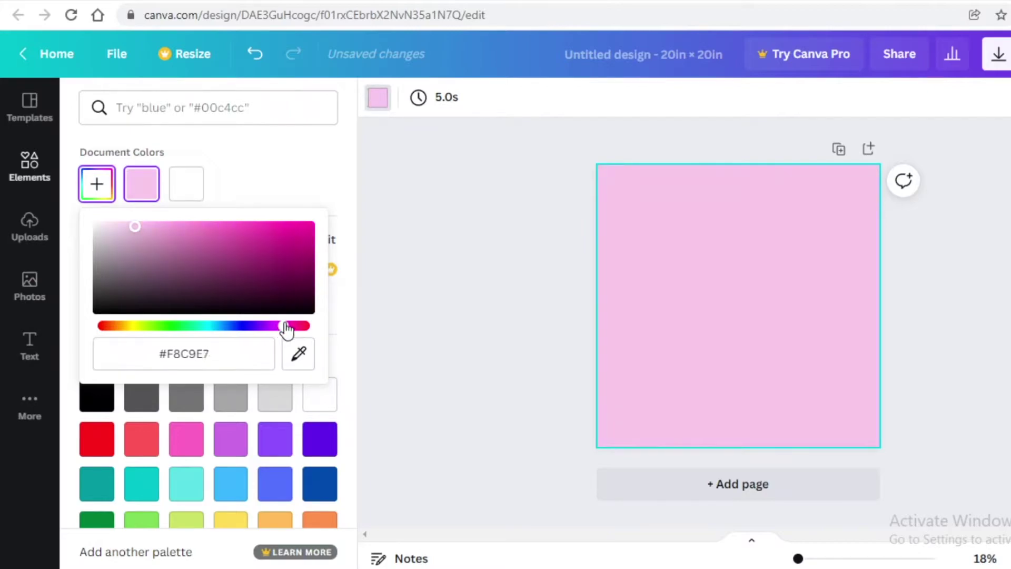
pyautogui.click(475, 340)
pyautogui.click(553, 275)
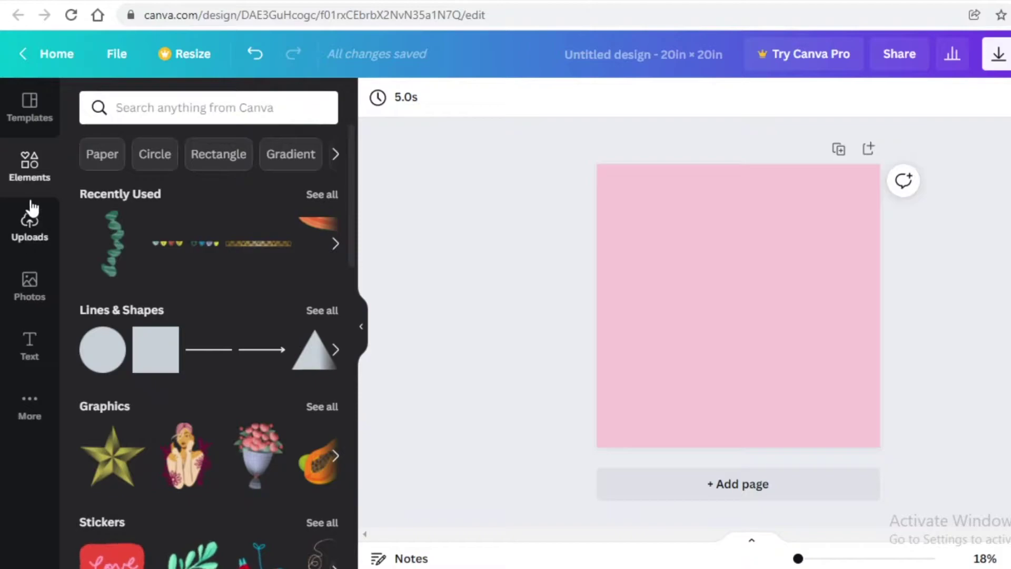
# Step: Search the elements for 'character' and filter the results to graphics
pyautogui.click(19, 168)
pyautogui.click(226, 111)
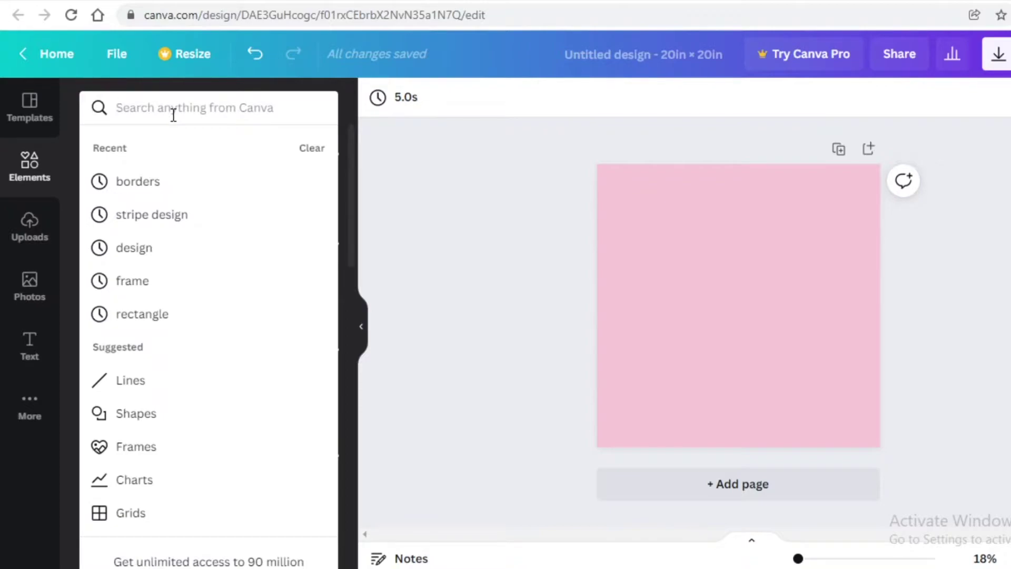
pyautogui.write('character')
pyautogui.press('Return')
pyautogui.scroll(-3, 261, 305)
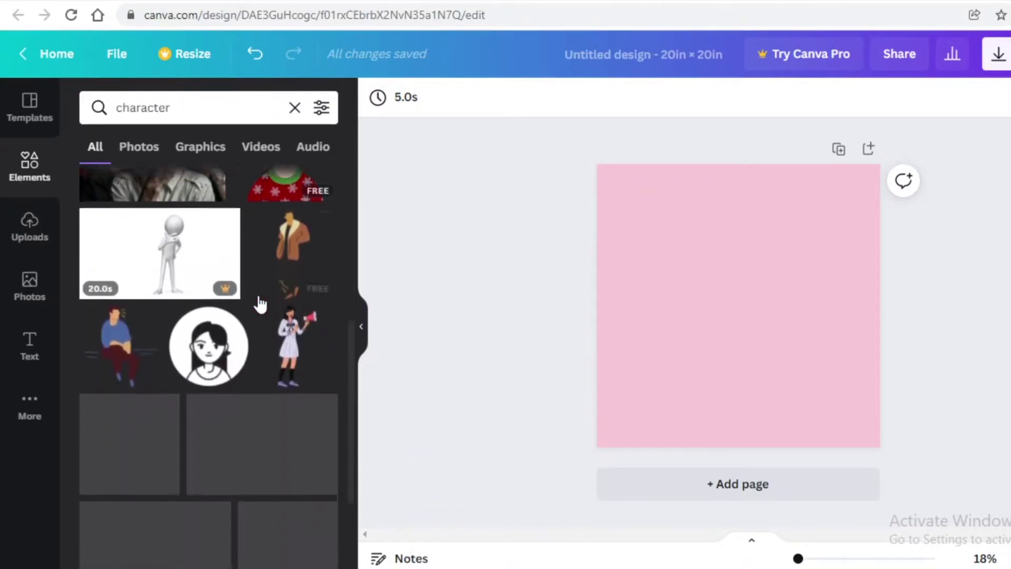
pyautogui.scroll(1, 266, 272)
pyautogui.click(206, 158)
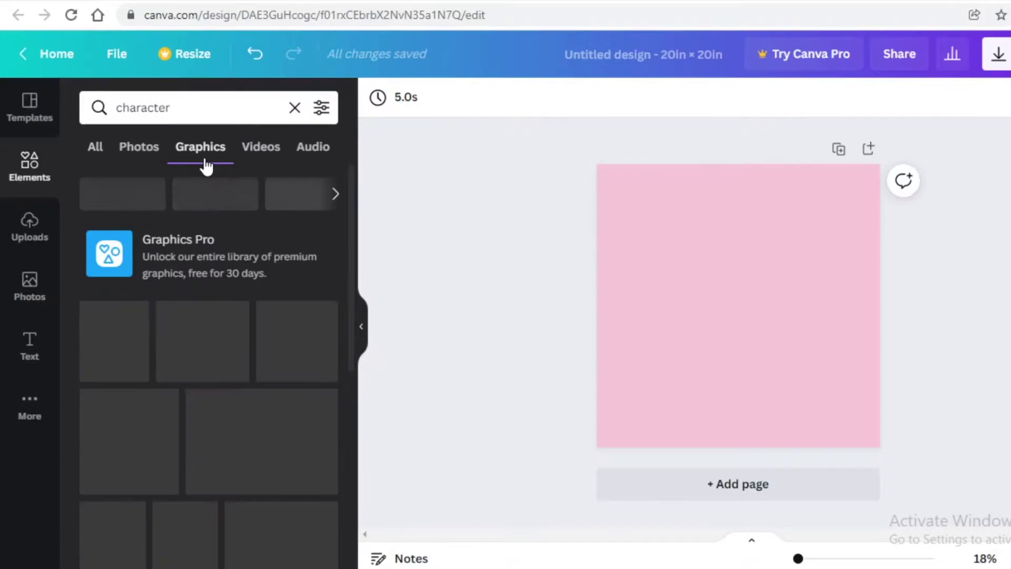
pyautogui.scroll(-10, 274, 408)
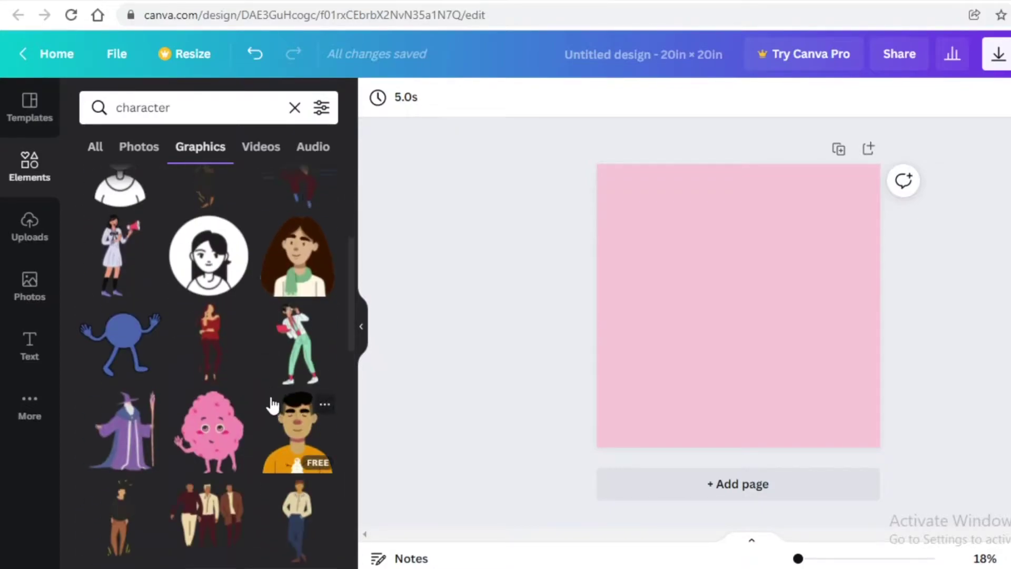
# Step: Search for 'salon' and then 'female character', browsing the results
pyautogui.doubleClick(190, 112)
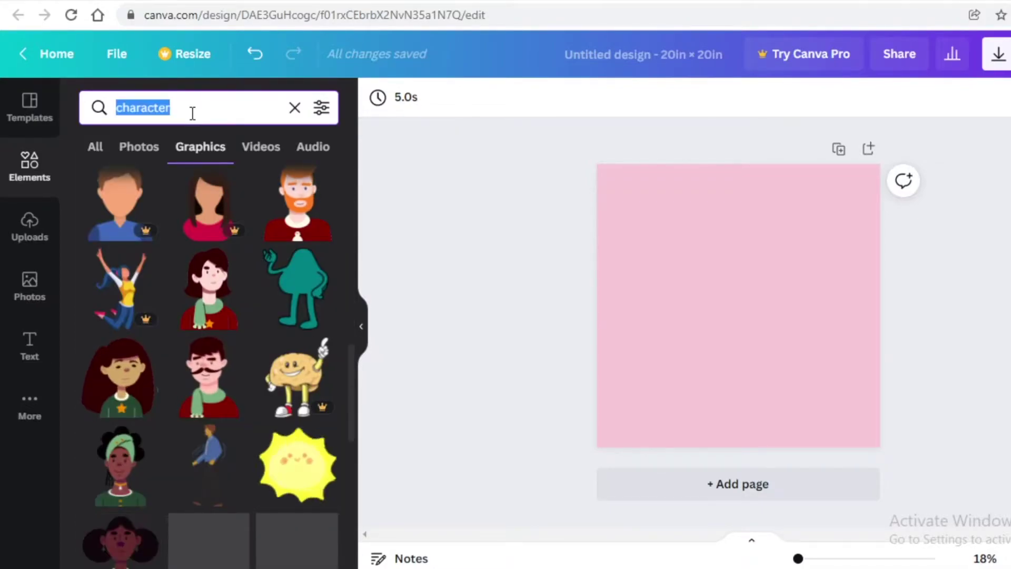
pyautogui.click(193, 113)
pyautogui.doubleClick(192, 113)
pyautogui.write('salon')
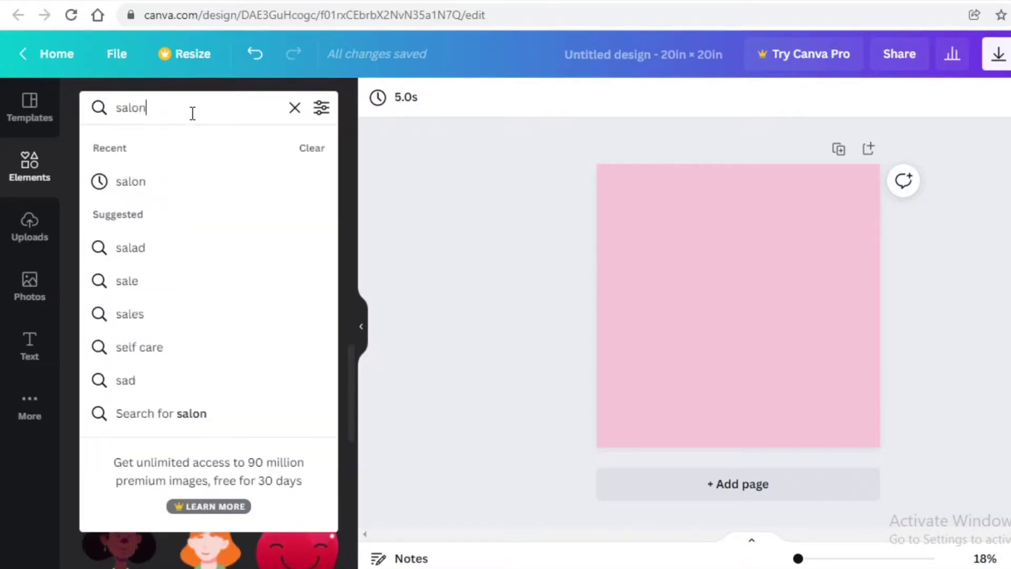
pyautogui.press('Return')
pyautogui.scroll(-1, 253, 316)
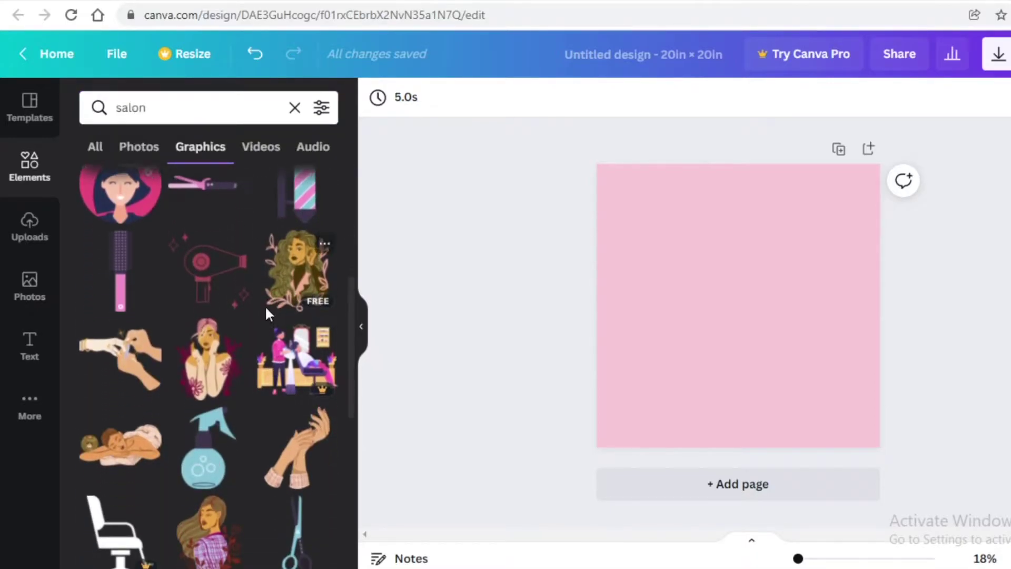
pyautogui.scroll(-5, 237, 263)
pyautogui.scroll(1, 206, 222)
pyautogui.doubleClick(218, 116)
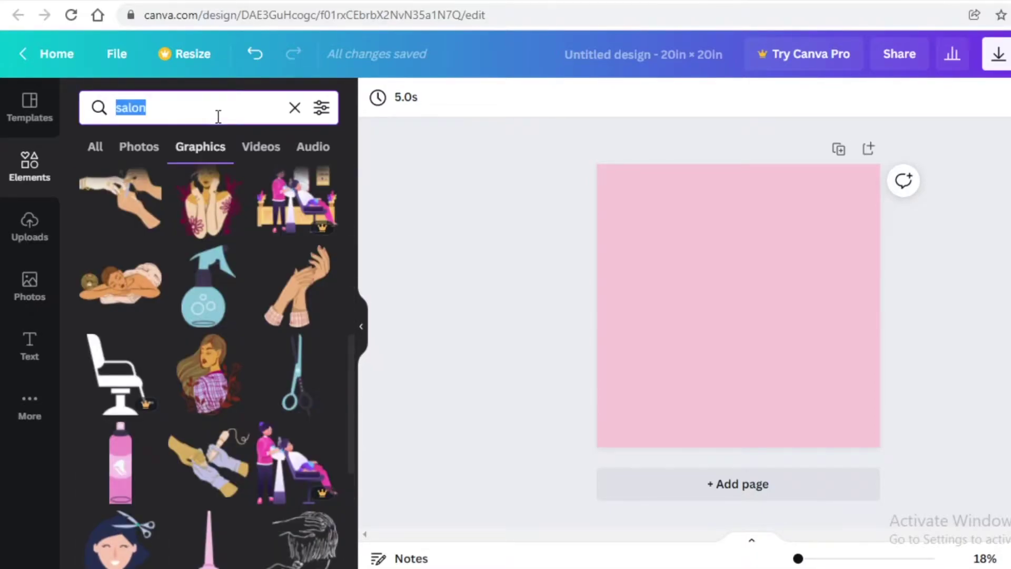
pyautogui.write('female chara')
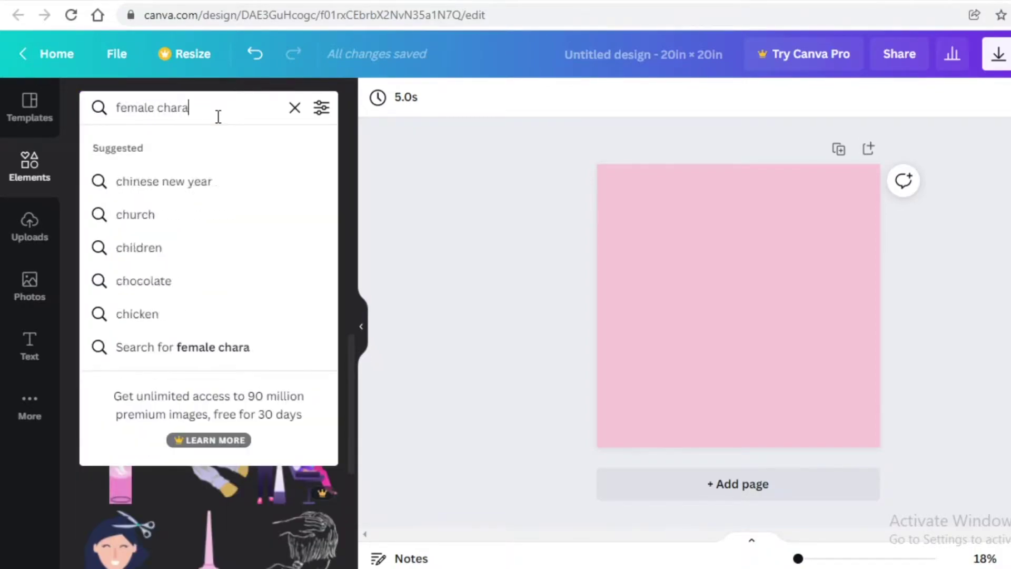
pyautogui.write('cter')
pyautogui.press('Return')
pyautogui.scroll(-3, 266, 274)
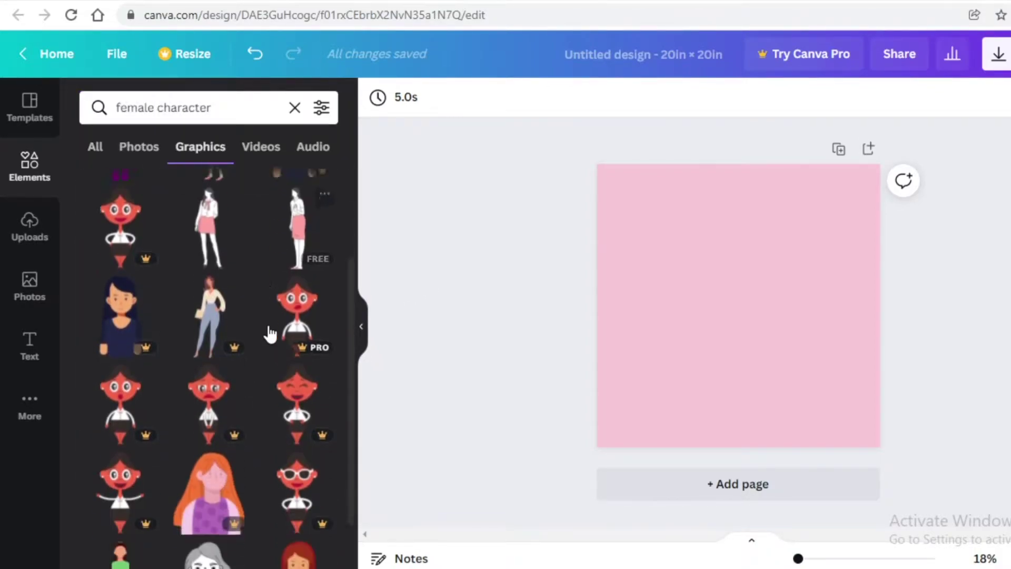
pyautogui.scroll(-10, 270, 333)
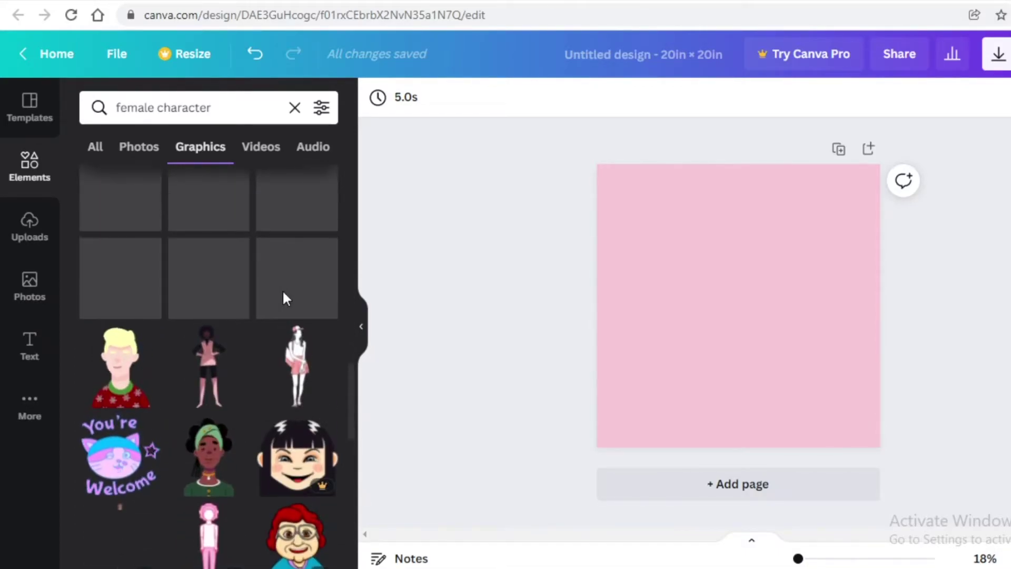
# Step: Search 'character passport' in graphics and add the curly-haired woman graphic to the page
pyautogui.click(295, 107)
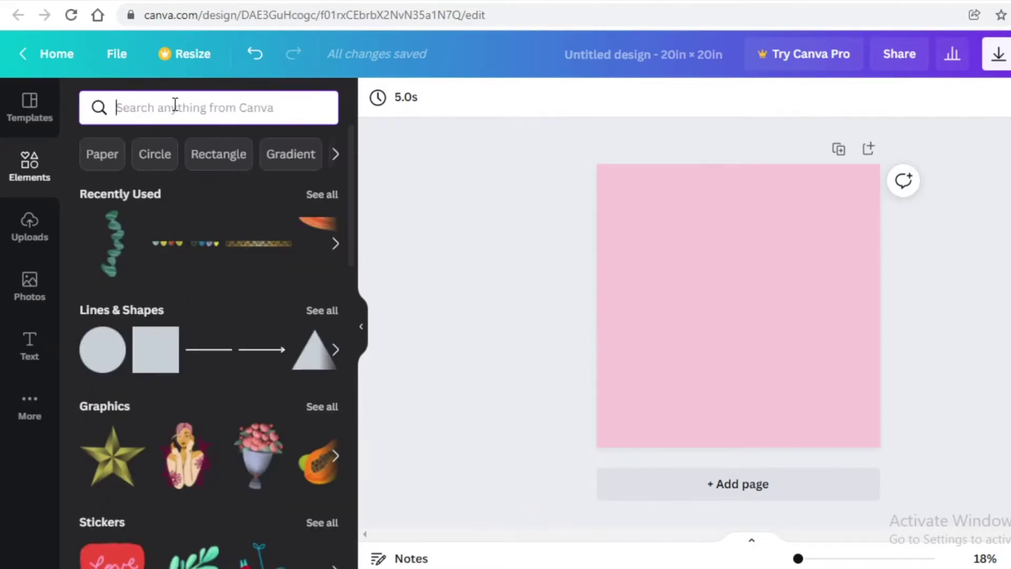
pyautogui.write('character passport')
pyautogui.press('Return')
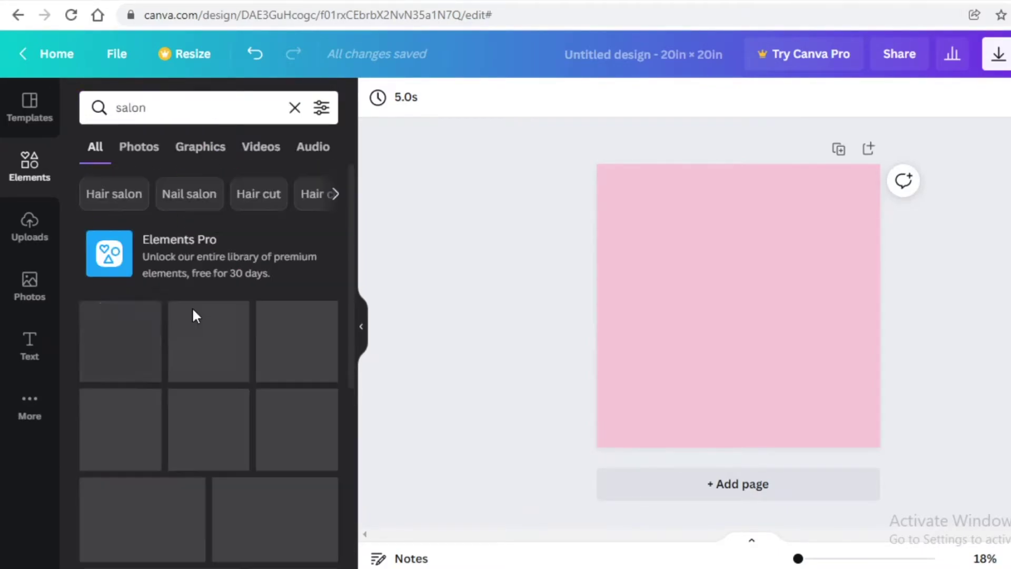
pyautogui.scroll(-1, 194, 316)
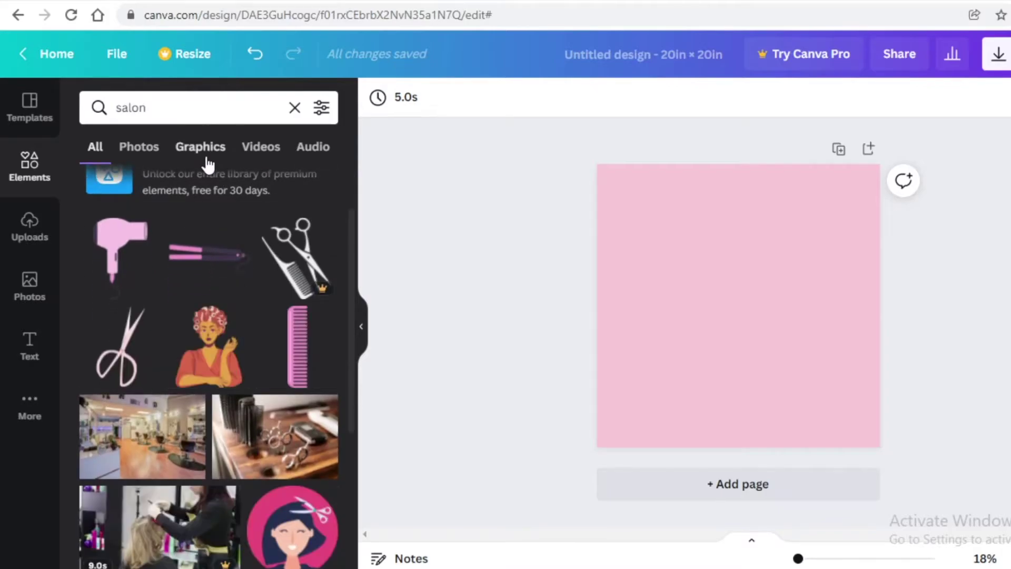
pyautogui.click(208, 153)
pyautogui.scroll(-4, 223, 198)
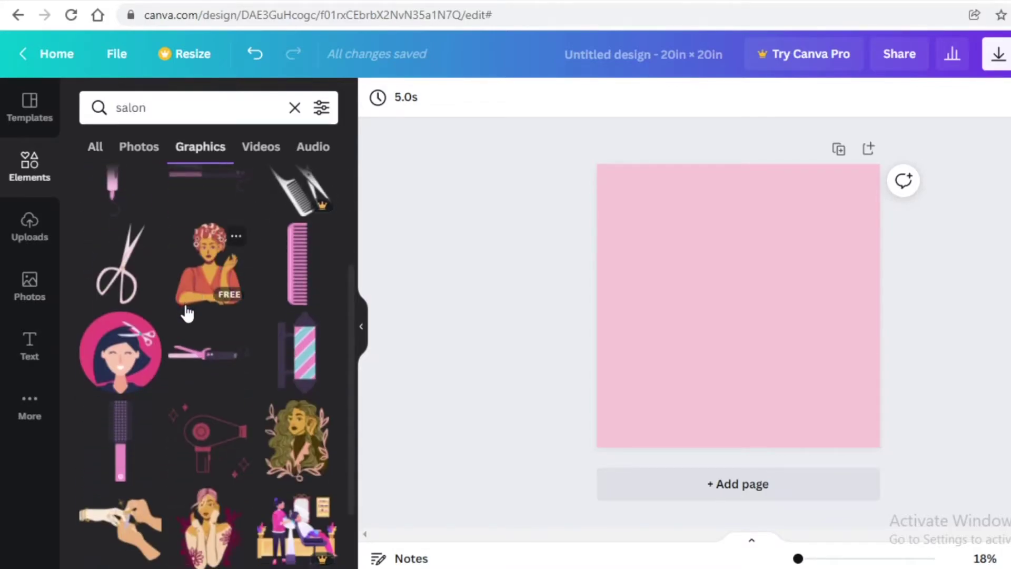
pyautogui.scroll(-8, 187, 313)
pyautogui.scroll(3, 187, 314)
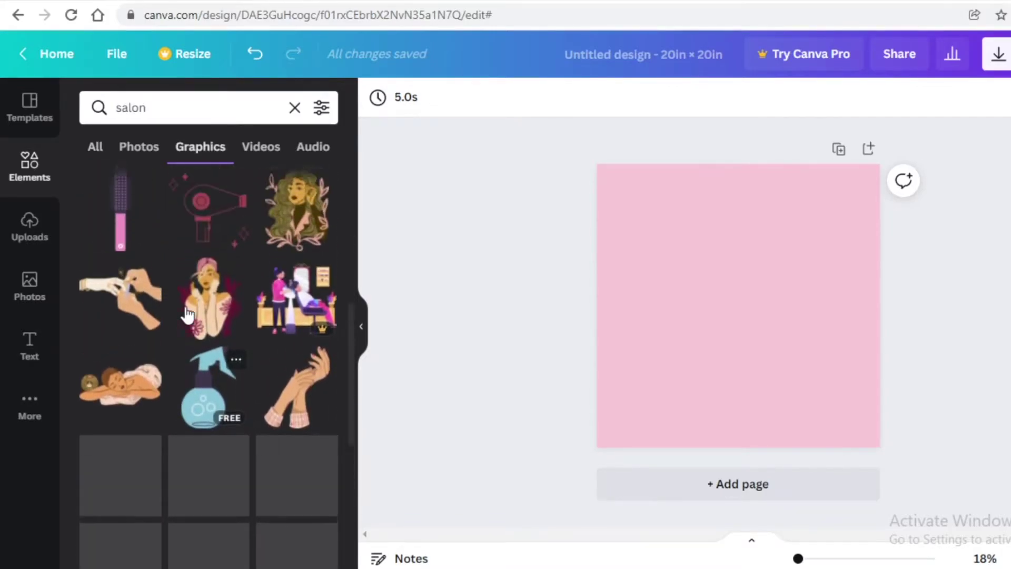
pyautogui.scroll(2, 221, 316)
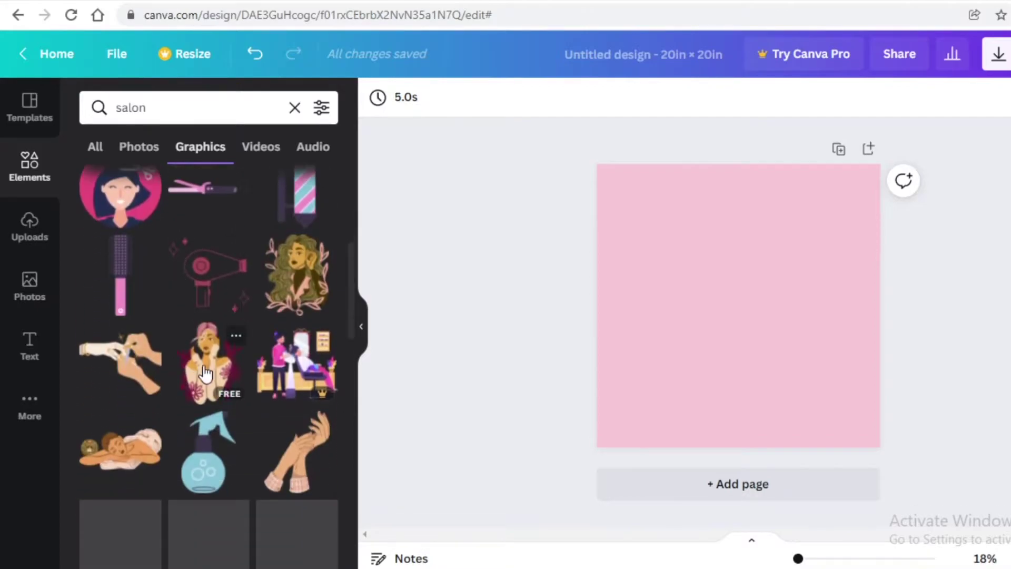
pyautogui.click(294, 287)
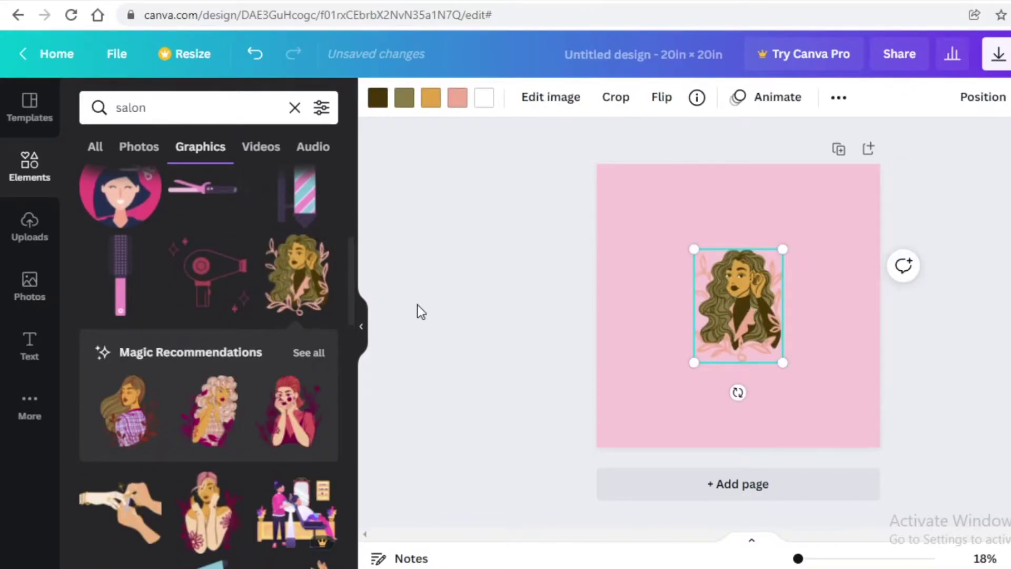
# Step: Browse the similar recommended graphics, then enlarge the woman graphic and centre it on the page
pyautogui.click(310, 354)
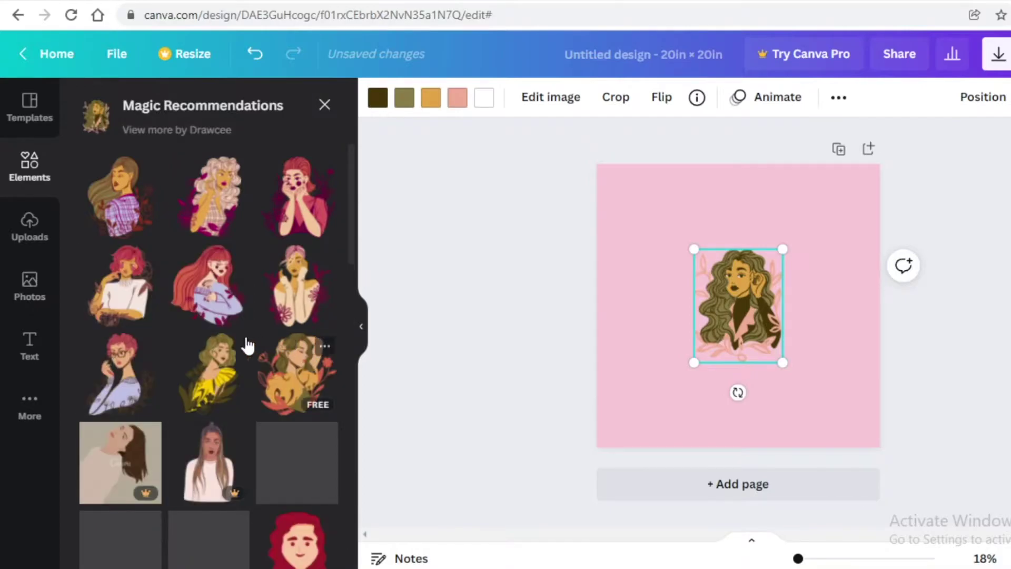
pyautogui.scroll(-5, 200, 335)
pyautogui.scroll(-3, 200, 335)
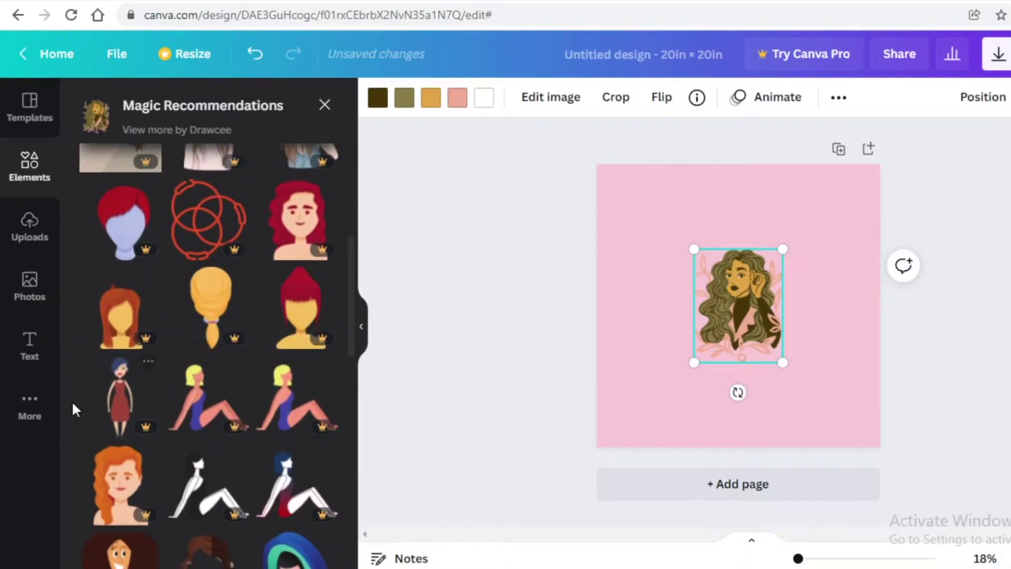
pyautogui.scroll(-6, 72, 403)
pyautogui.scroll(-5, 240, 376)
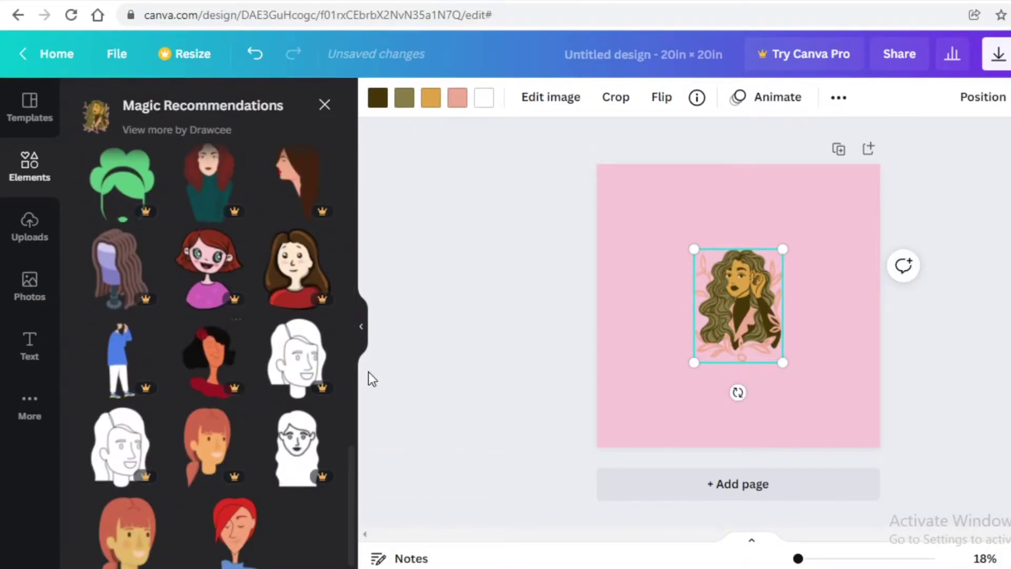
pyautogui.scroll(10, 217, 311)
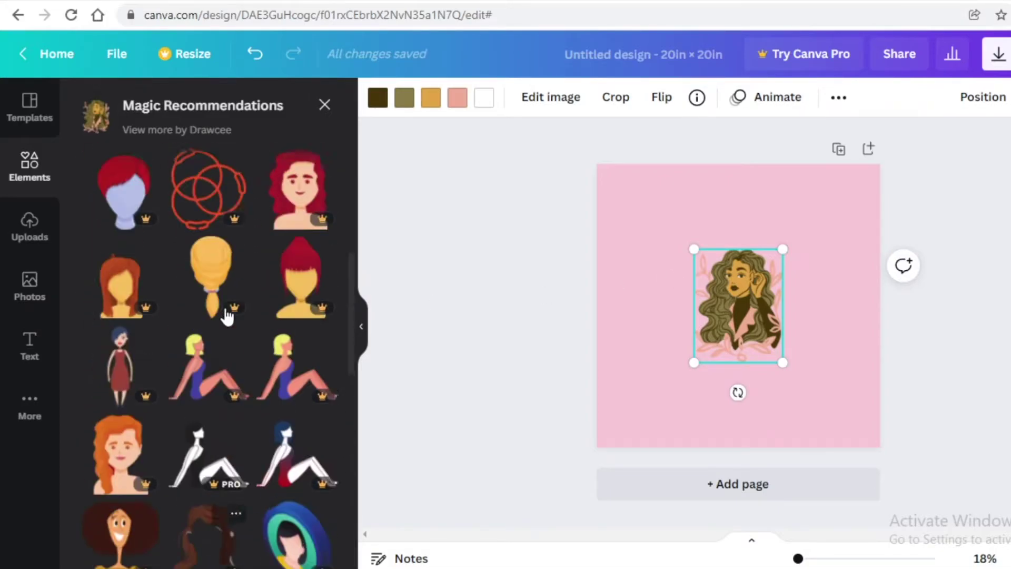
pyautogui.moveTo(692, 254); pyautogui.dragTo(625, 189)
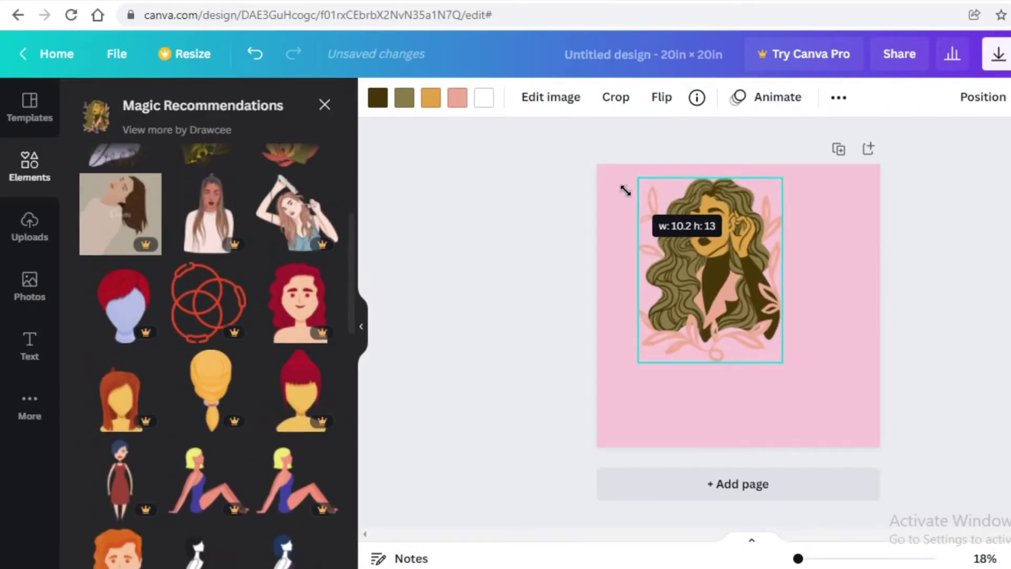
pyautogui.moveTo(731, 254); pyautogui.dragTo(756, 286)
pyautogui.click(980, 262)
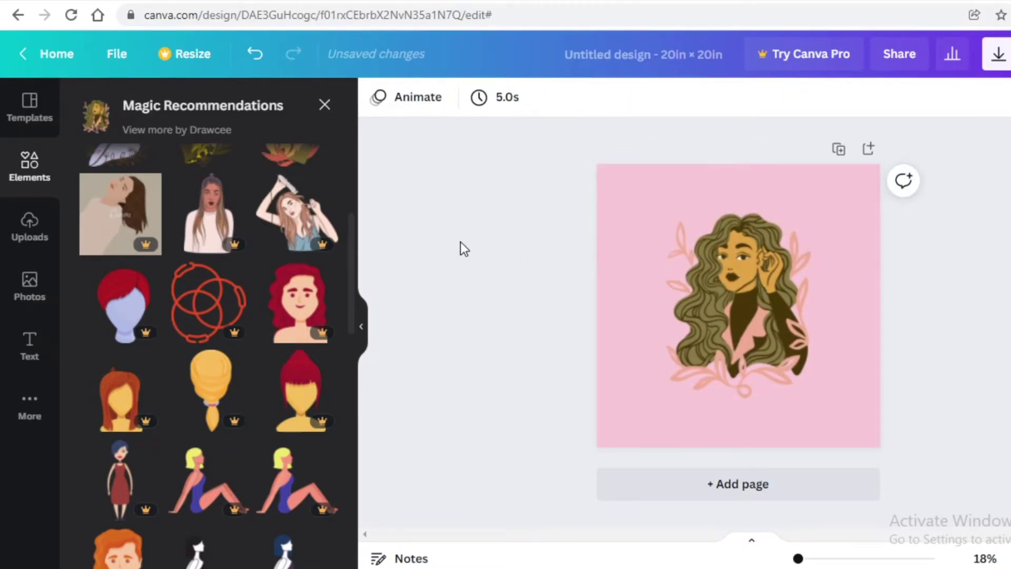
pyautogui.click(838, 149)
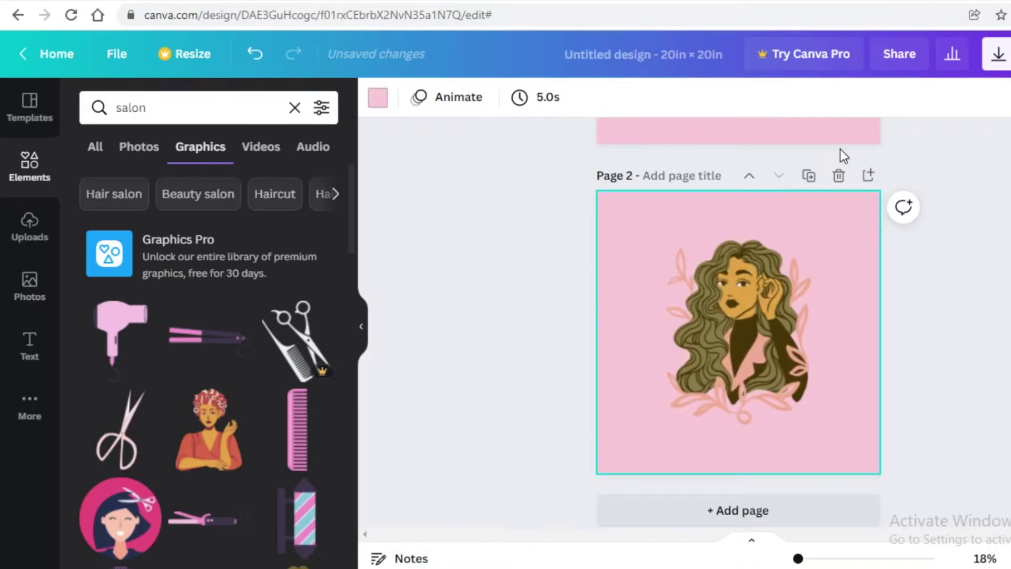
pyautogui.click(810, 176)
pyautogui.click(809, 196)
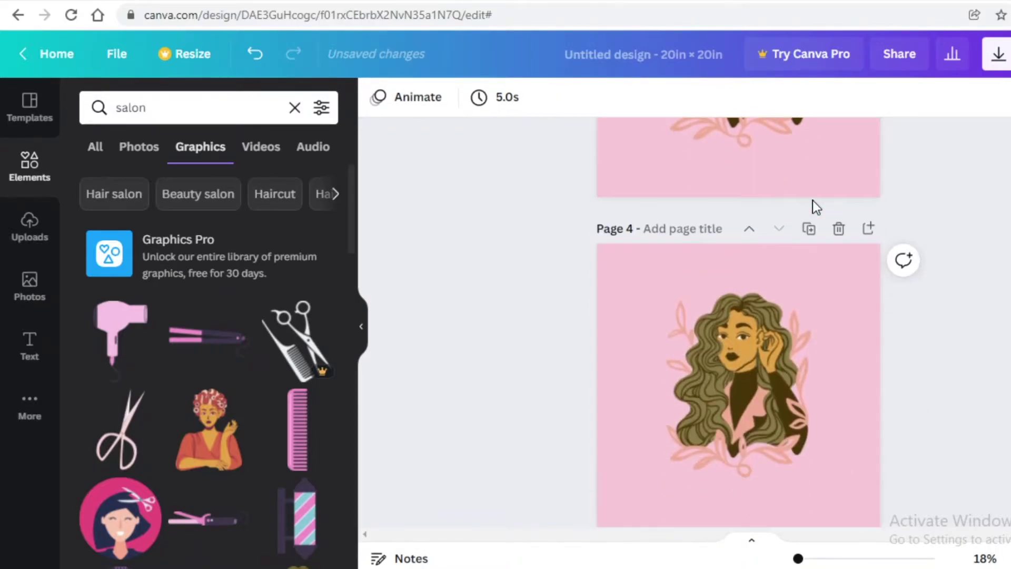
pyautogui.click(810, 230)
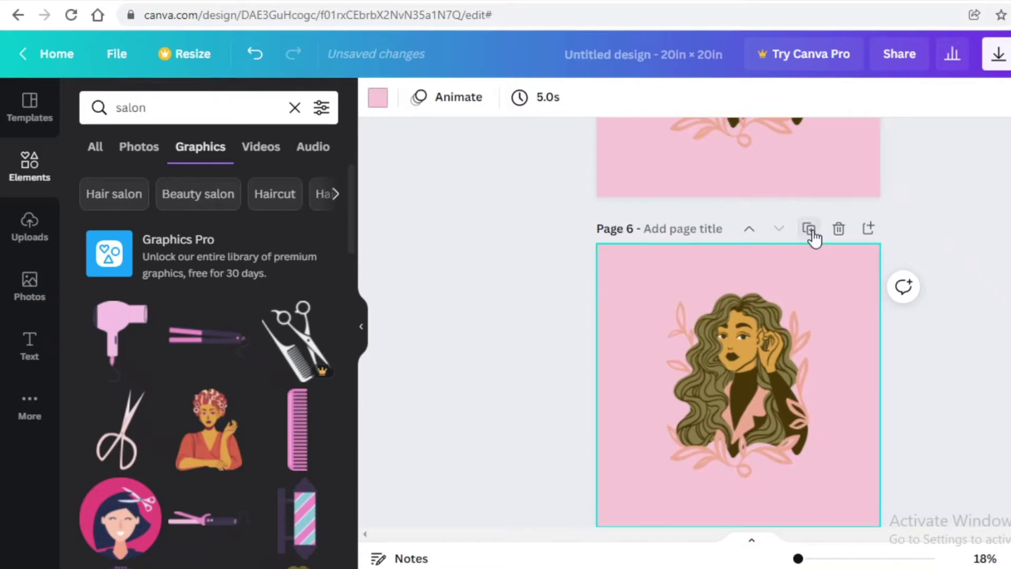
pyautogui.click(810, 230)
pyautogui.click(839, 230)
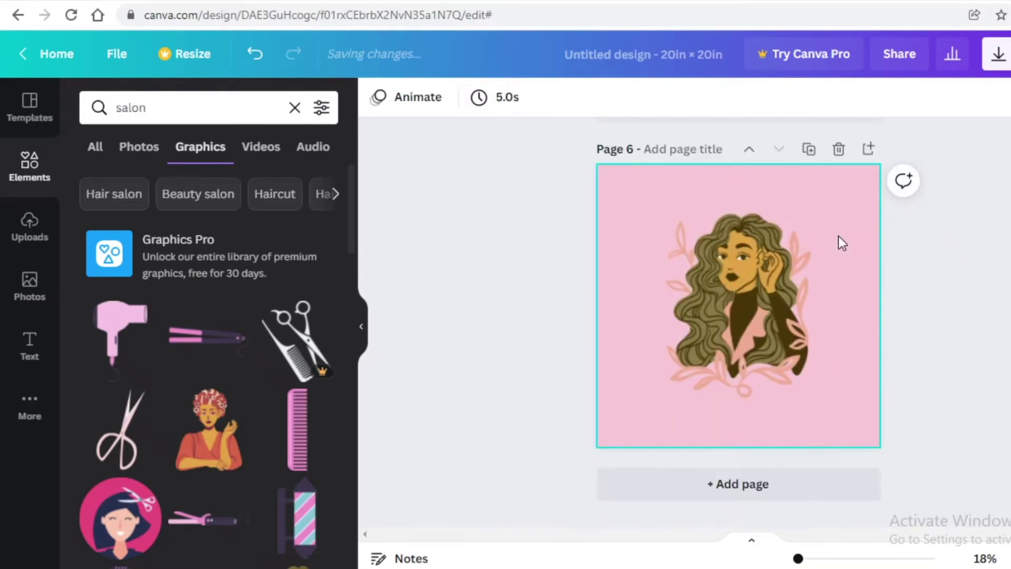
pyautogui.click(839, 149)
pyautogui.click(840, 150)
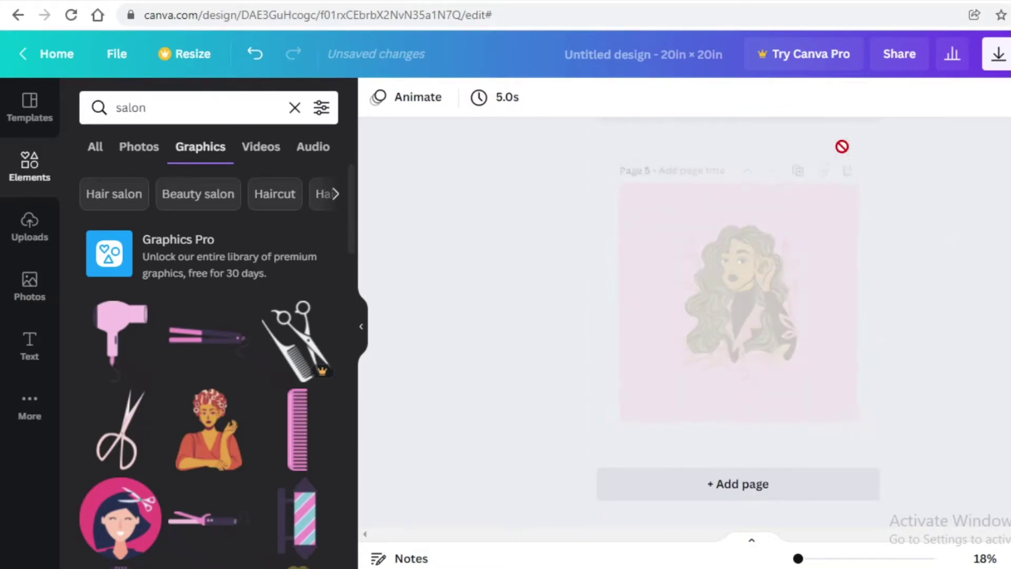
pyautogui.click(840, 151)
pyautogui.click(841, 151)
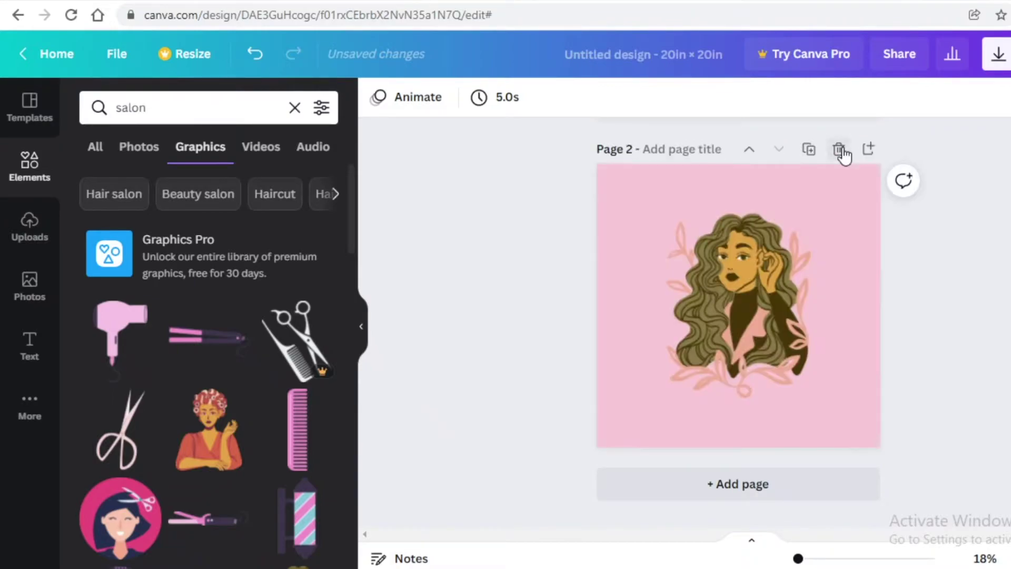
pyautogui.click(843, 153)
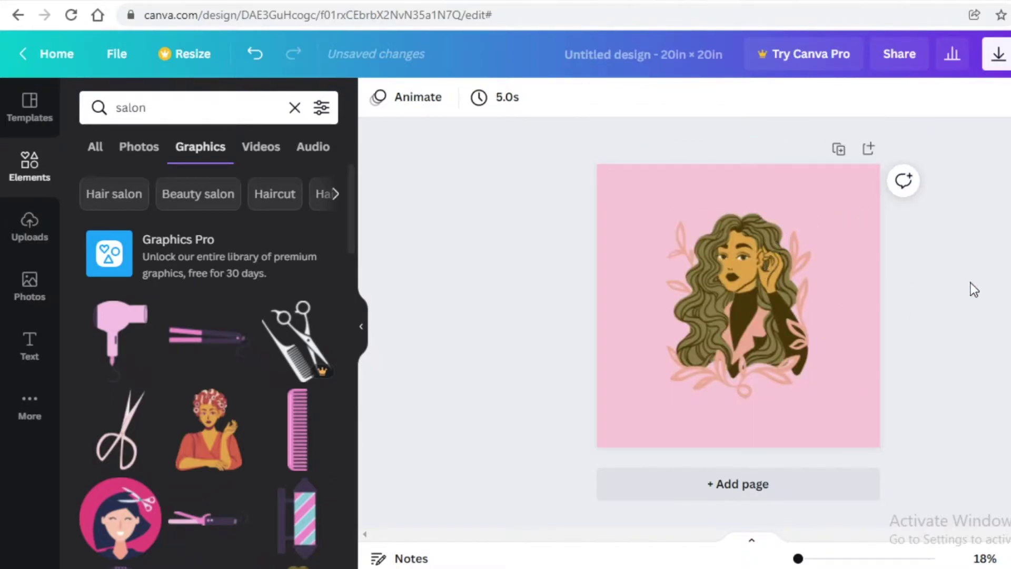
pyautogui.click(768, 274)
# Step: Enlarge the woman illustration slightly and shift it left and down
pyautogui.moveTo(812, 215); pyautogui.dragTo(828, 195)
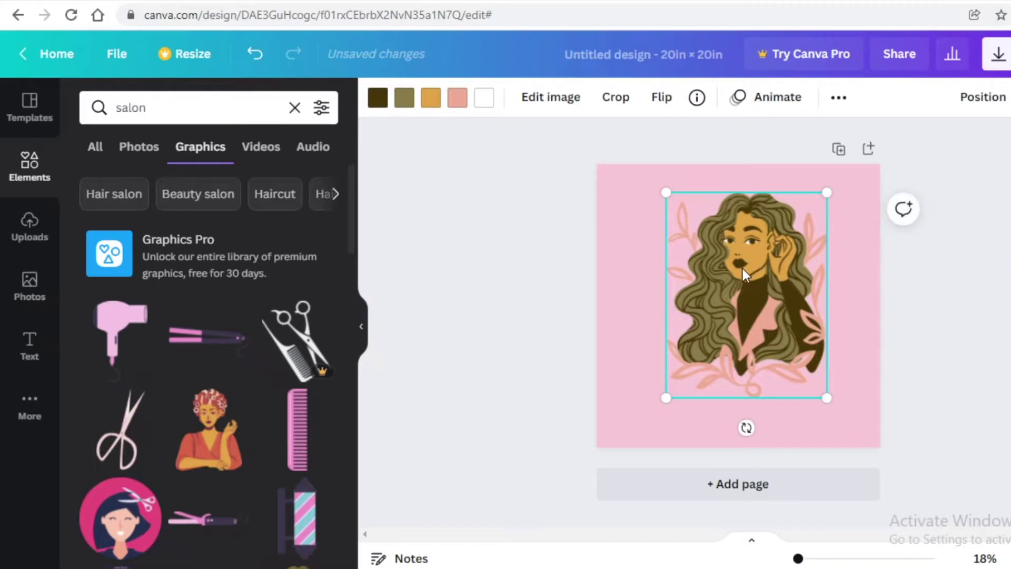
pyautogui.moveTo(746, 269)
pyautogui.mouseDown()
pyautogui.moveTo(728, 285)
pyautogui.moveTo(735, 281)
pyautogui.mouseUp()
pyautogui.click(987, 235)
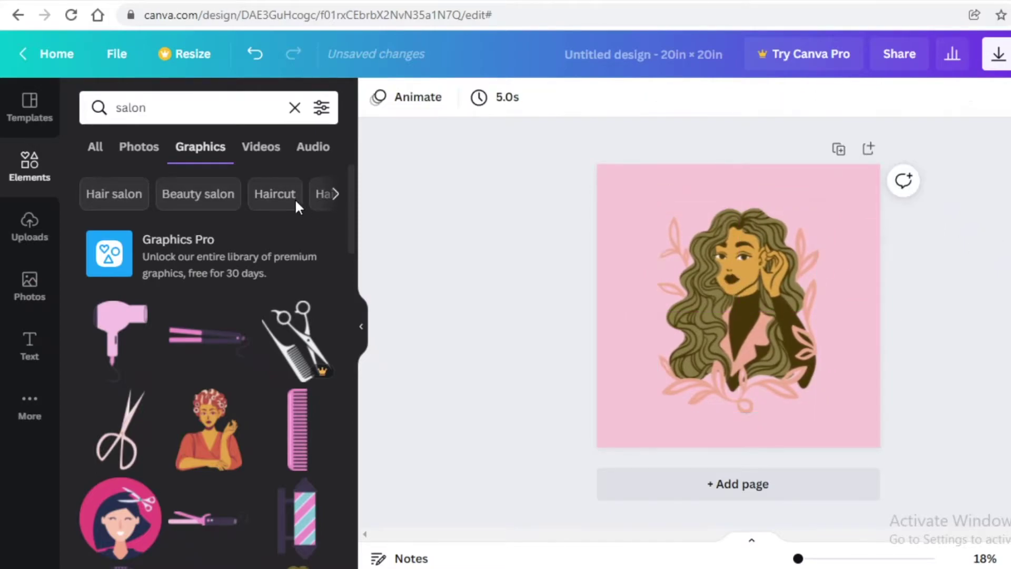
# Step: Add a square from Lines & Shapes and enlarge it to cover most of the page
pyautogui.click(37, 176)
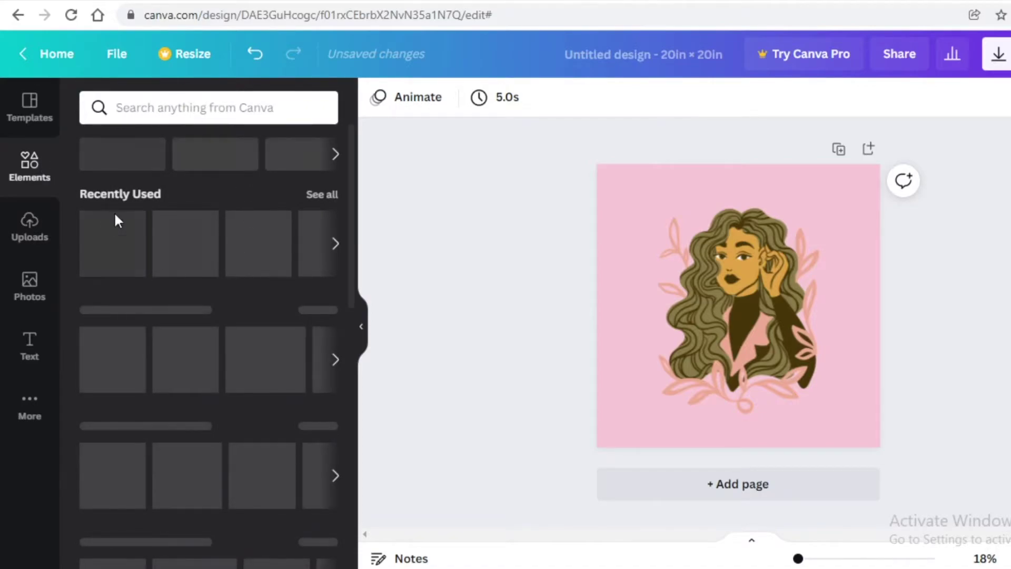
pyautogui.click(129, 308)
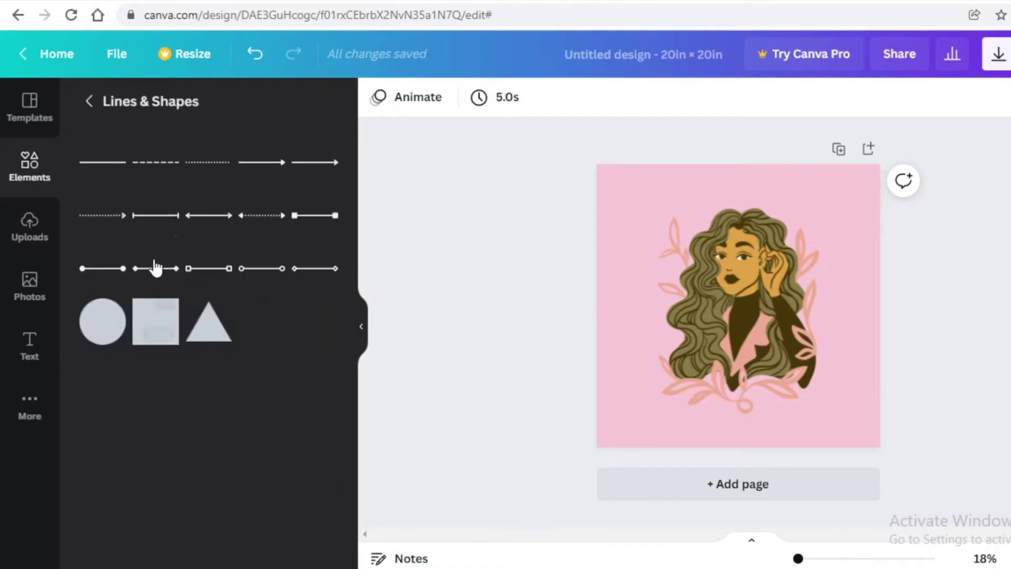
pyautogui.click(155, 334)
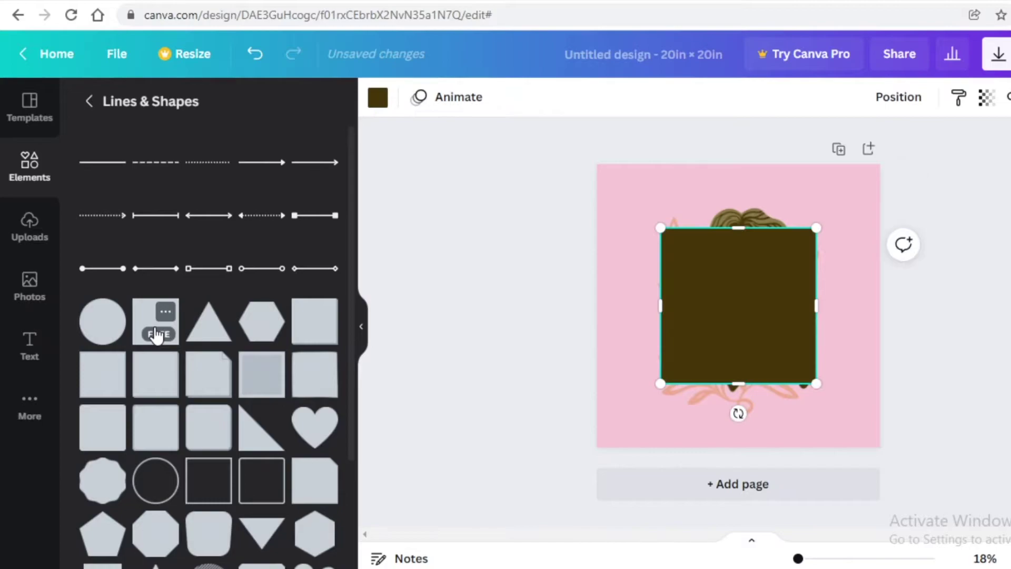
pyautogui.moveTo(754, 290); pyautogui.dragTo(737, 254)
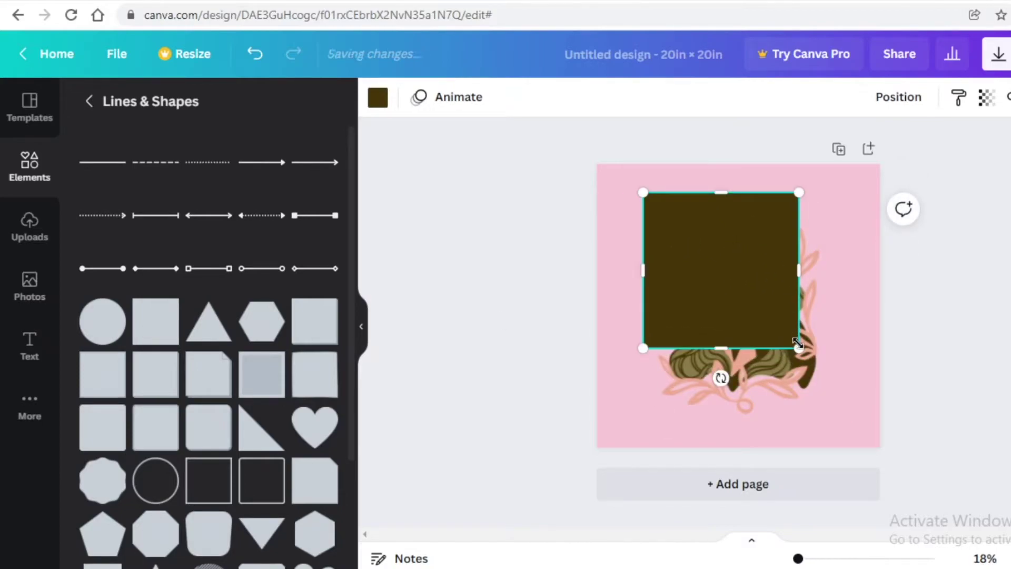
pyautogui.moveTo(798, 344); pyautogui.dragTo(762, 342)
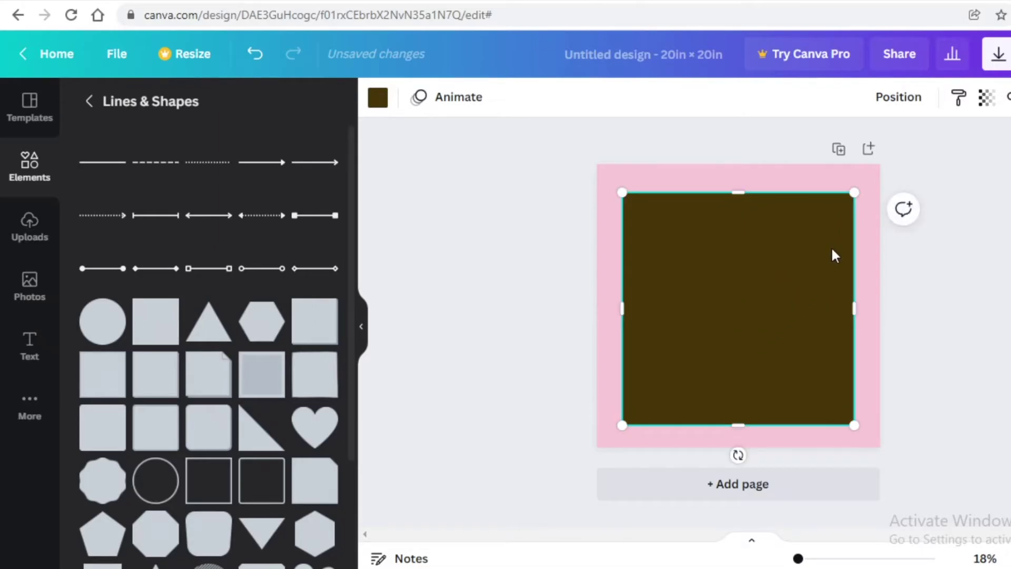
pyautogui.rightClick(834, 256)
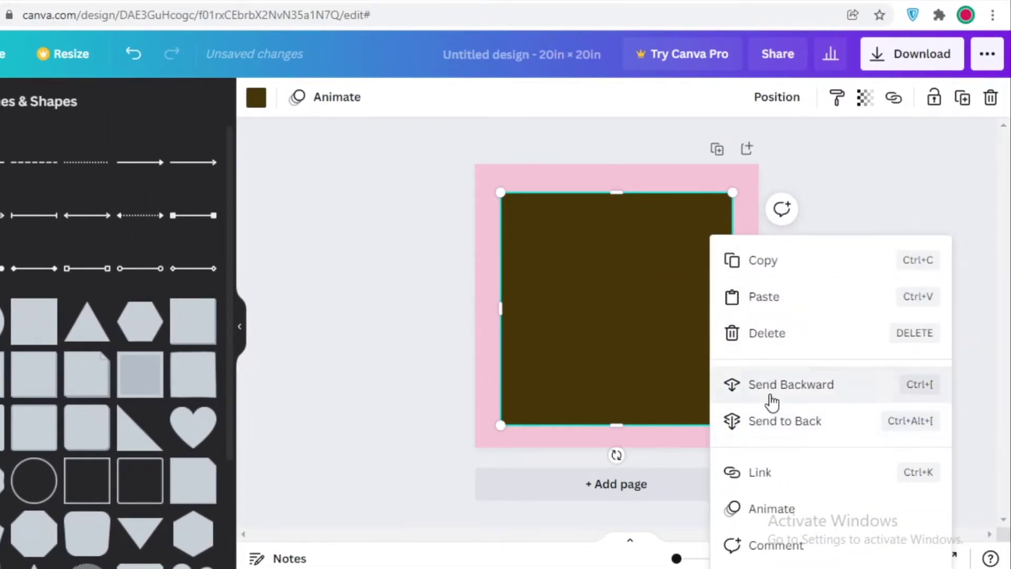
# Step: Send the square behind the woman and recolour it bright pink, #FF95B5
pyautogui.click(772, 403)
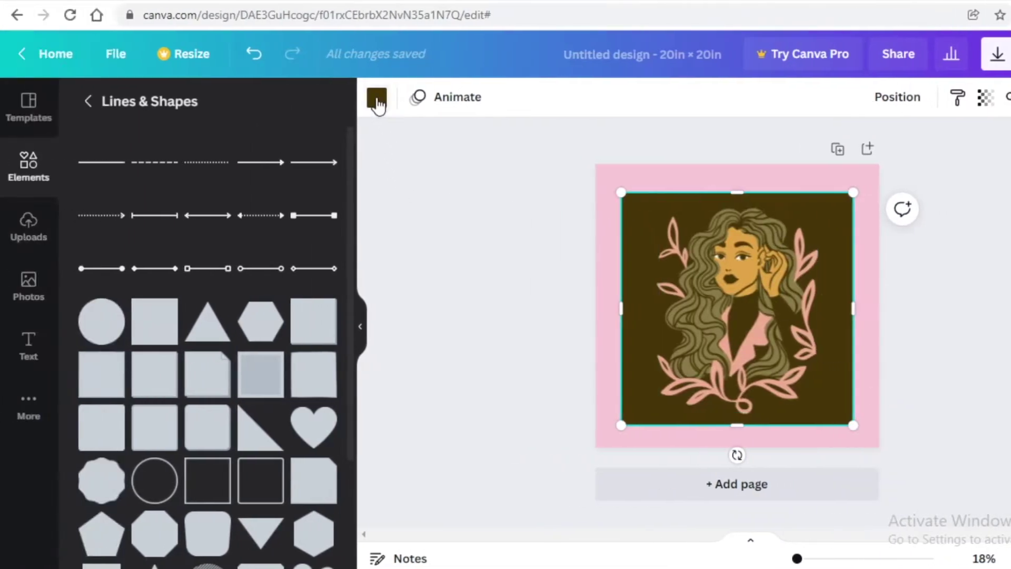
pyautogui.click(256, 97)
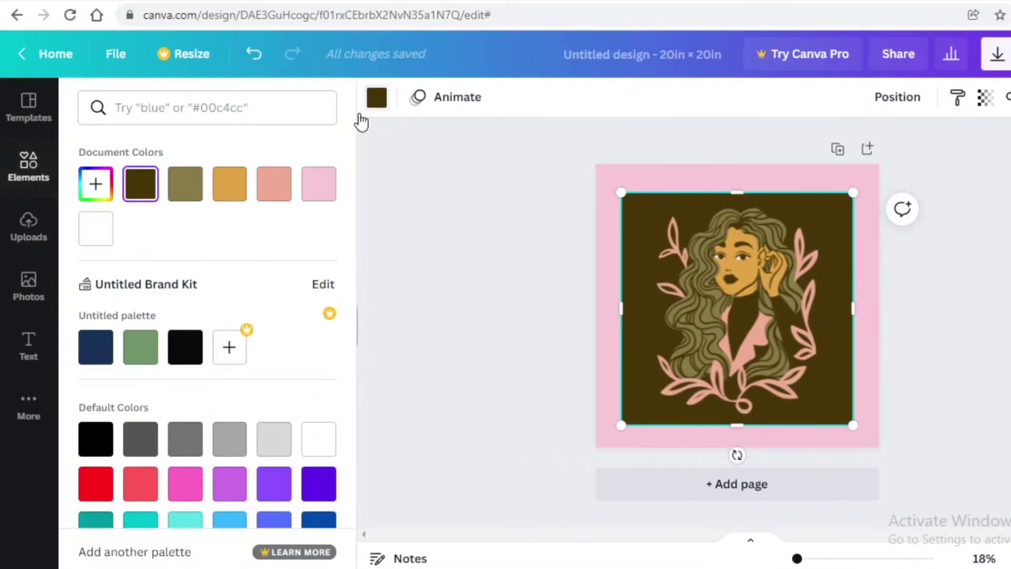
pyautogui.click(283, 186)
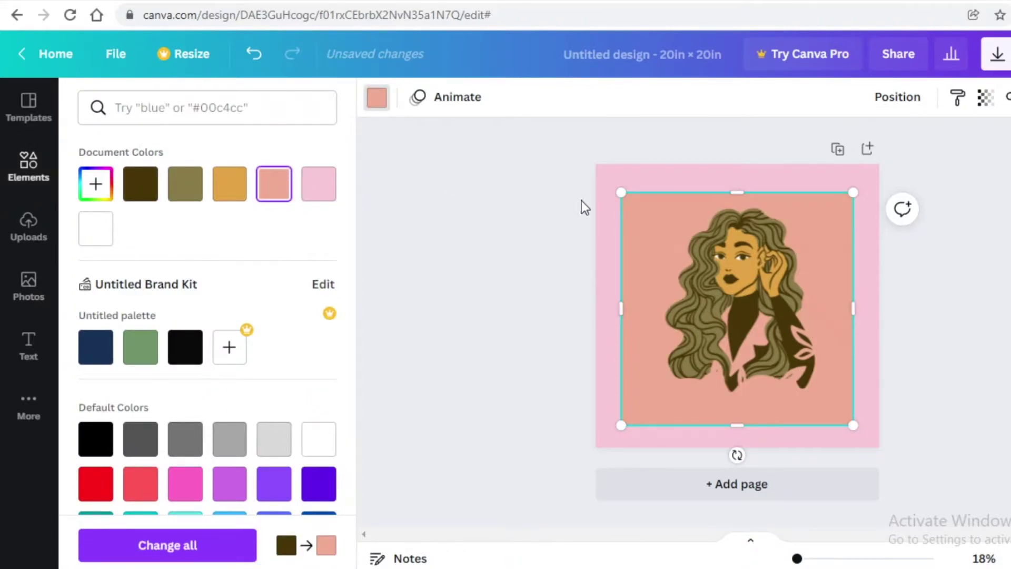
pyautogui.click(318, 184)
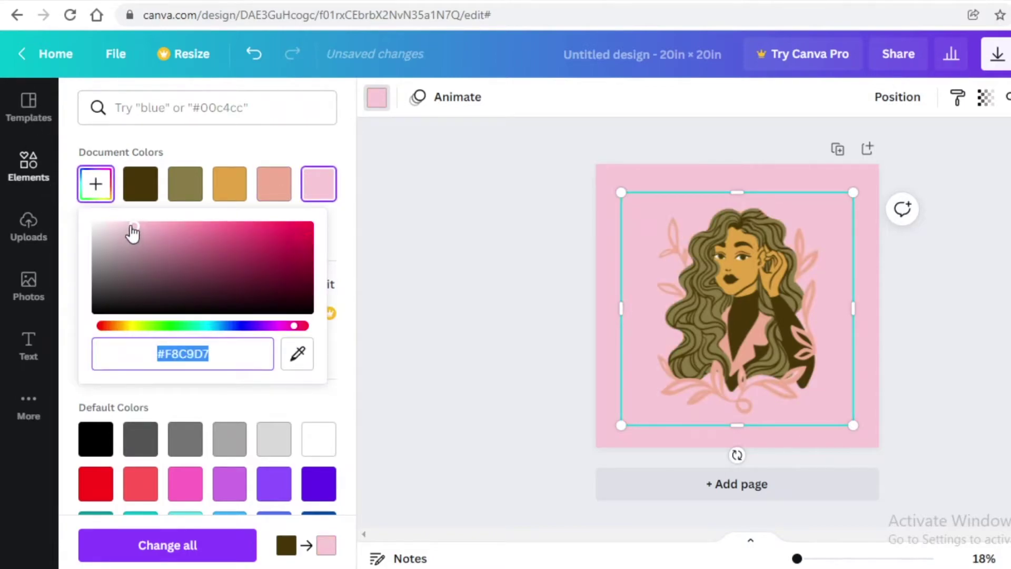
pyautogui.moveTo(133, 228); pyautogui.dragTo(182, 226)
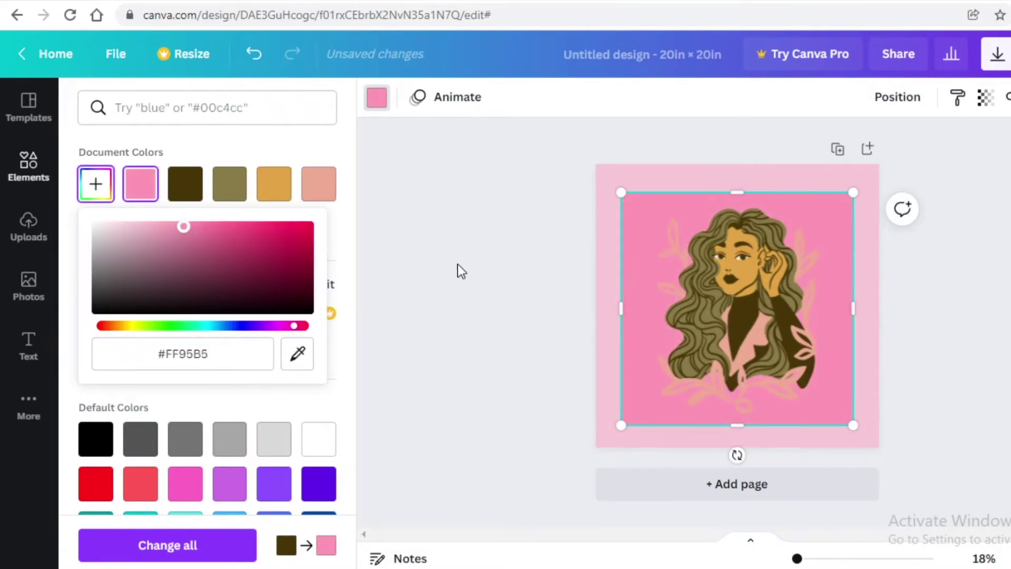
pyautogui.press('Escape')
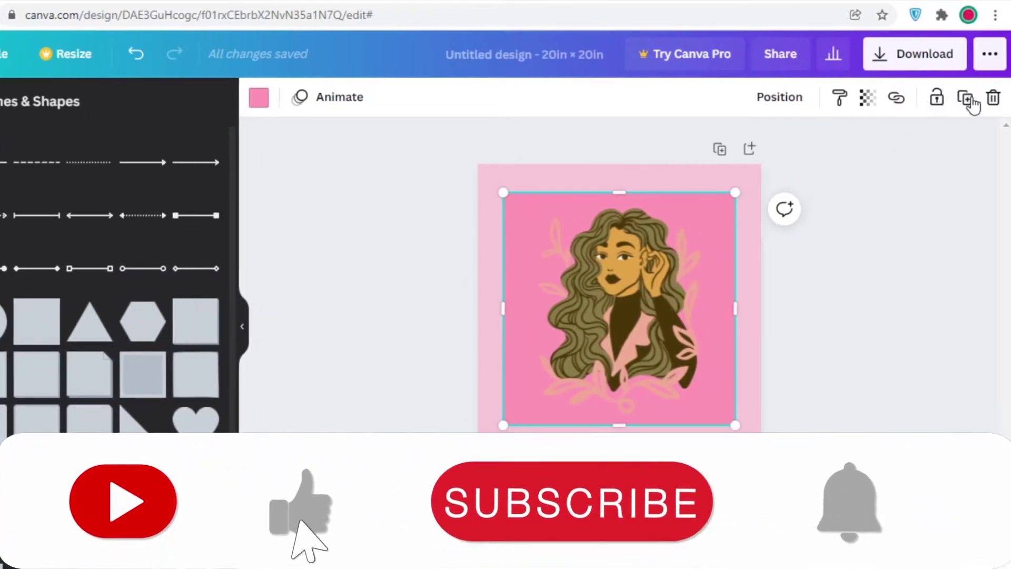
# Step: Set the square's transparency to 29 and drag it back to the page centre
pyautogui.click(984, 97)
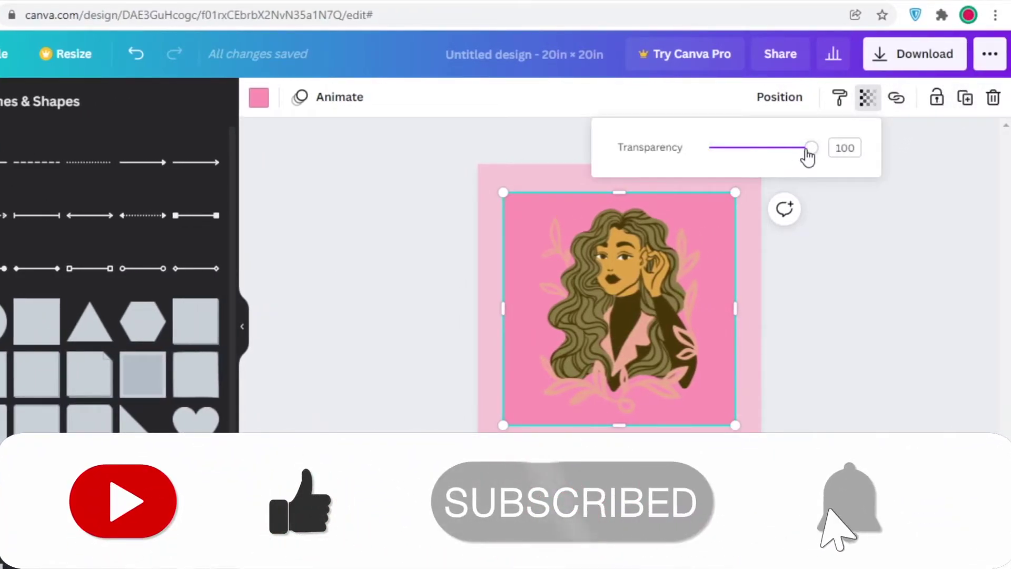
pyautogui.moveTo(810, 149); pyautogui.dragTo(741, 151)
pyautogui.click(829, 276)
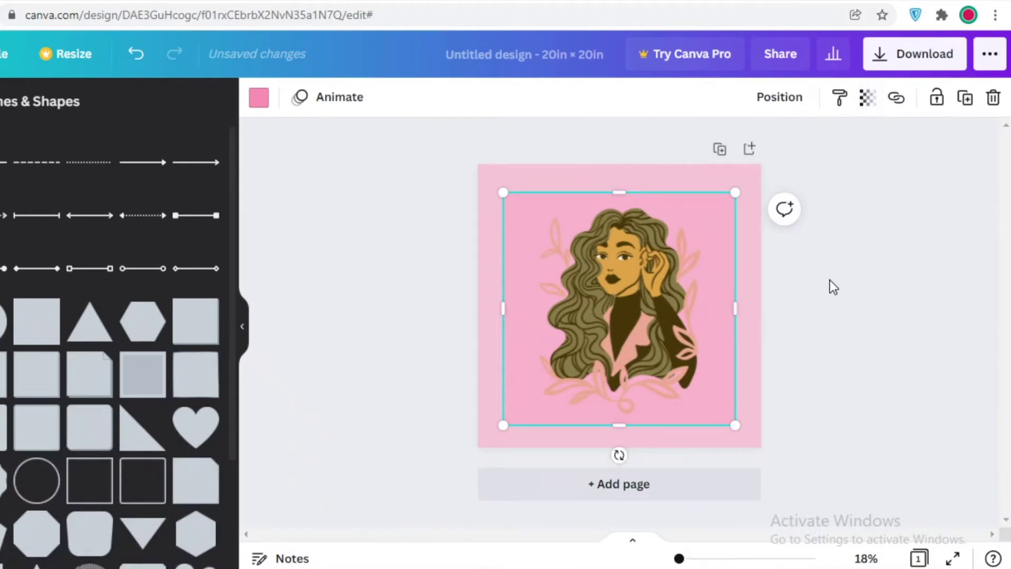
pyautogui.click(788, 232)
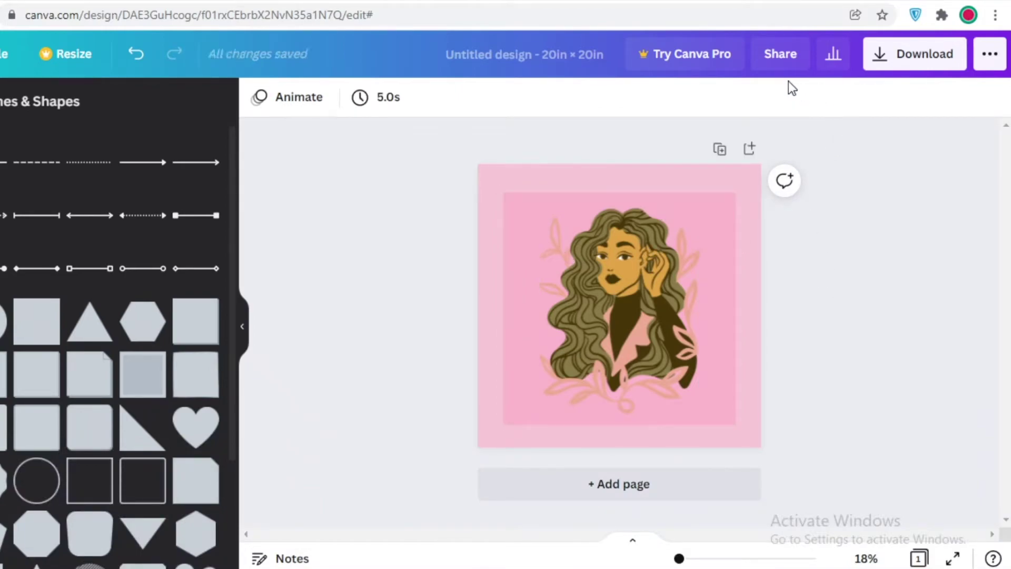
pyautogui.click(724, 227)
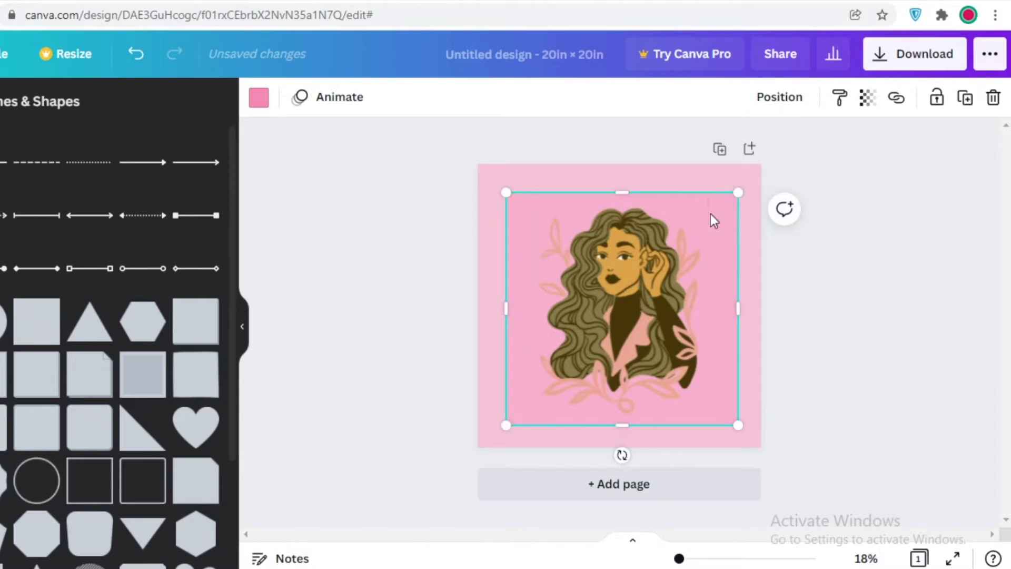
pyautogui.moveTo(713, 220); pyautogui.dragTo(707, 210)
pyautogui.click(927, 241)
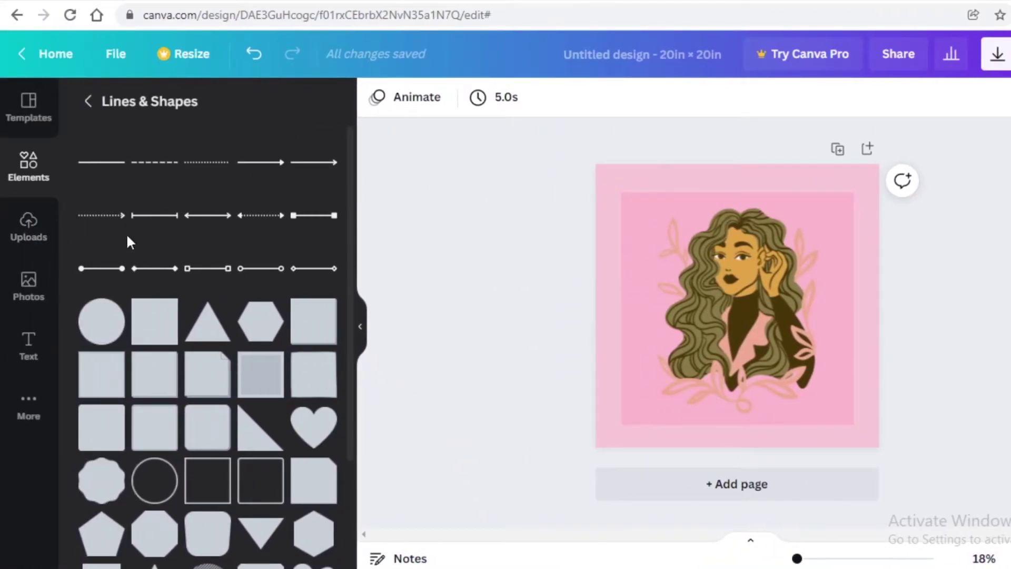
# Step: Search the elements for 'framing designs' and browse the frame graphics
pyautogui.scroll(-3, 126, 237)
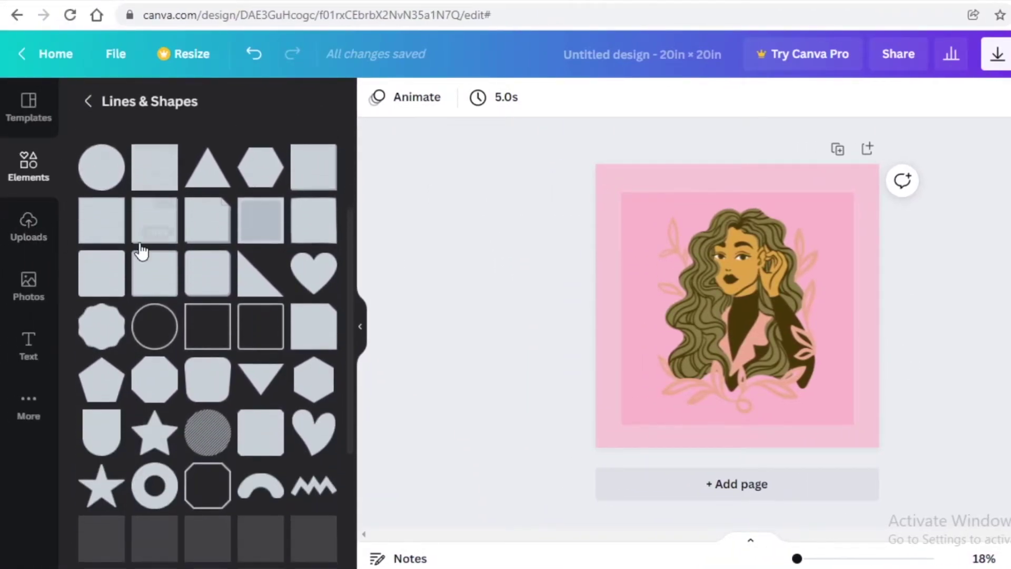
pyautogui.click(24, 179)
pyautogui.click(155, 108)
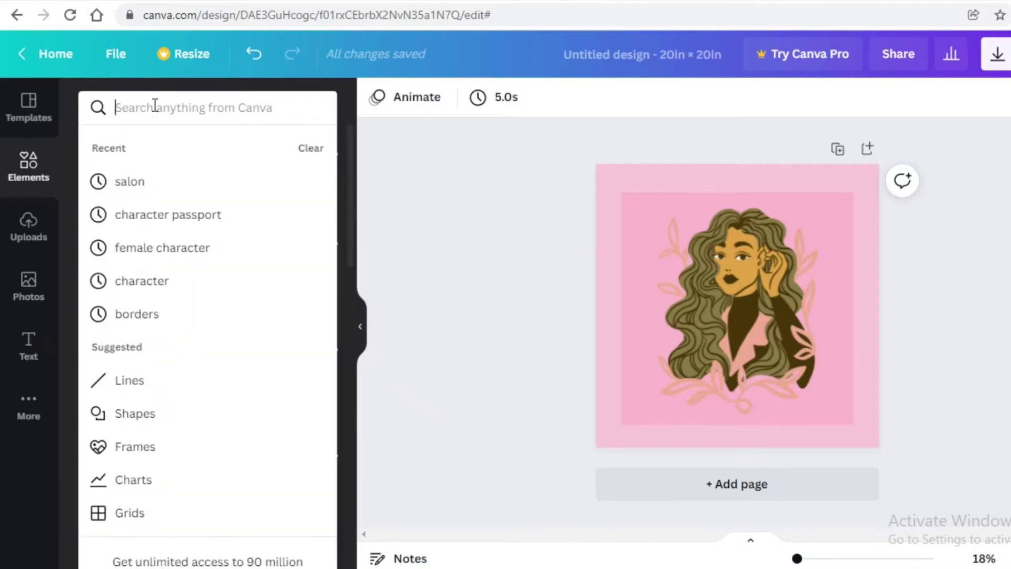
pyautogui.write('framing designs')
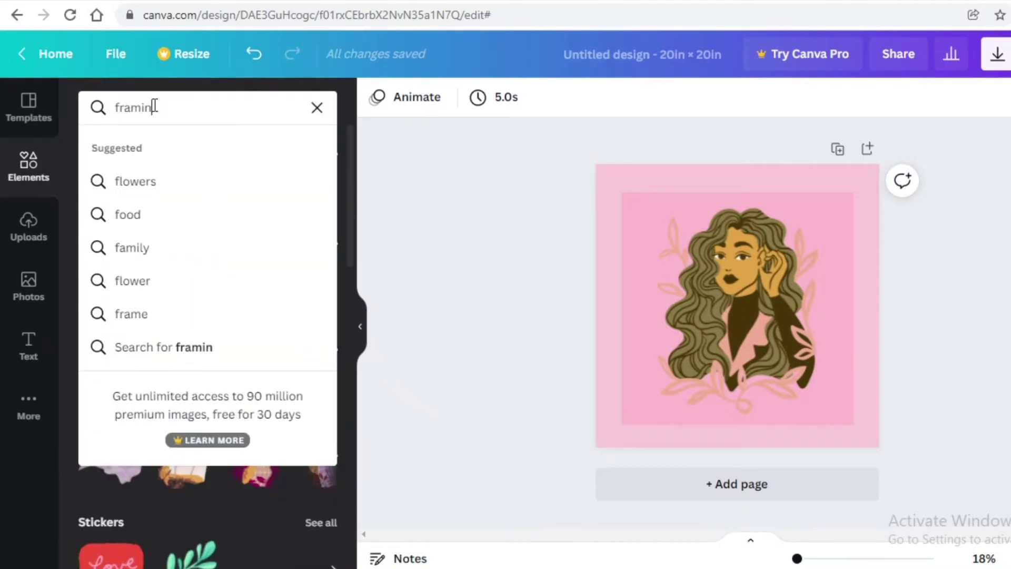
pyautogui.press('Return')
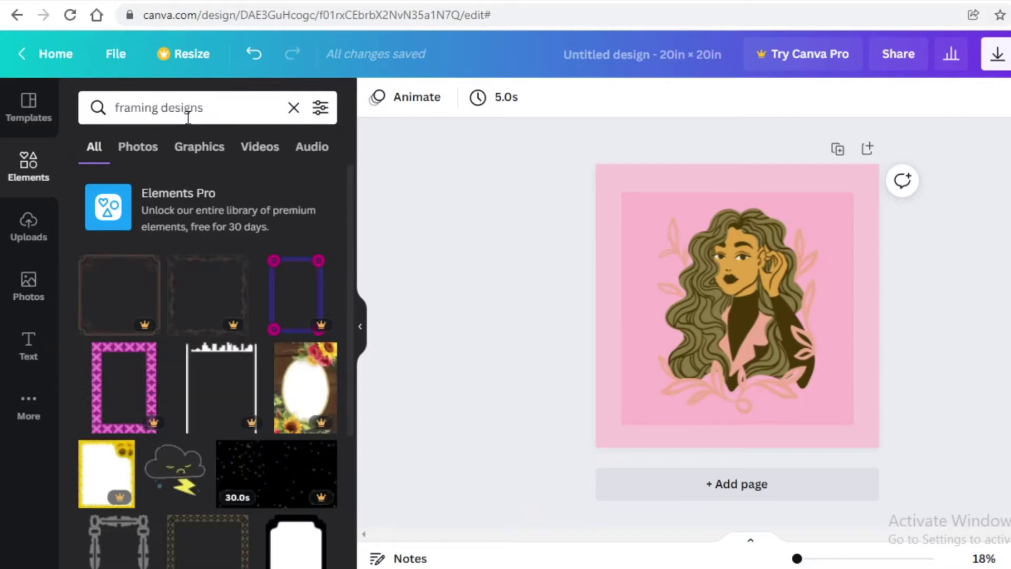
pyautogui.scroll(-7, 205, 194)
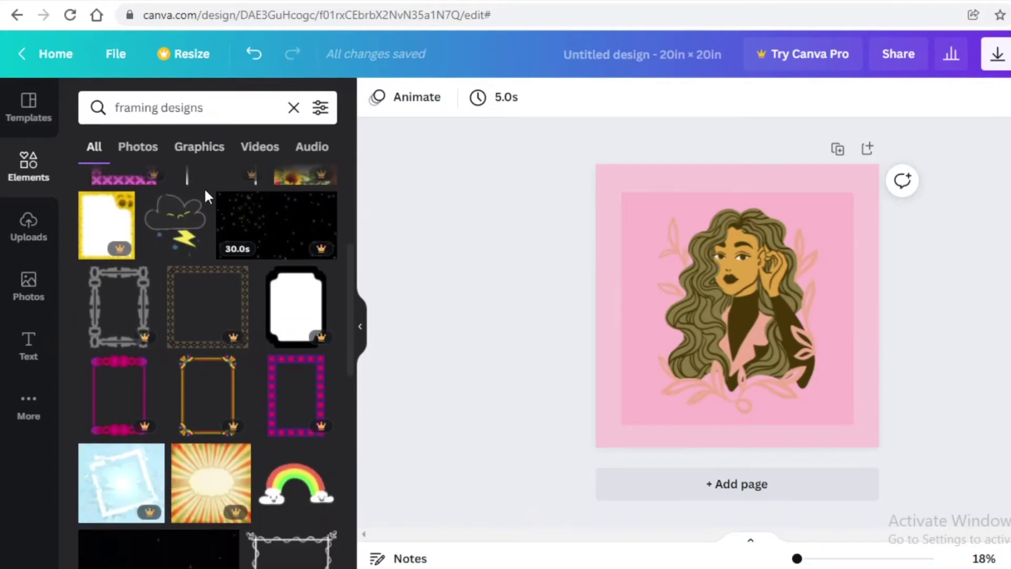
# Step: Search for borders and view the Pink Flower Corner Arrangement's details
pyautogui.click(225, 113)
pyautogui.tripleClick(226, 113)
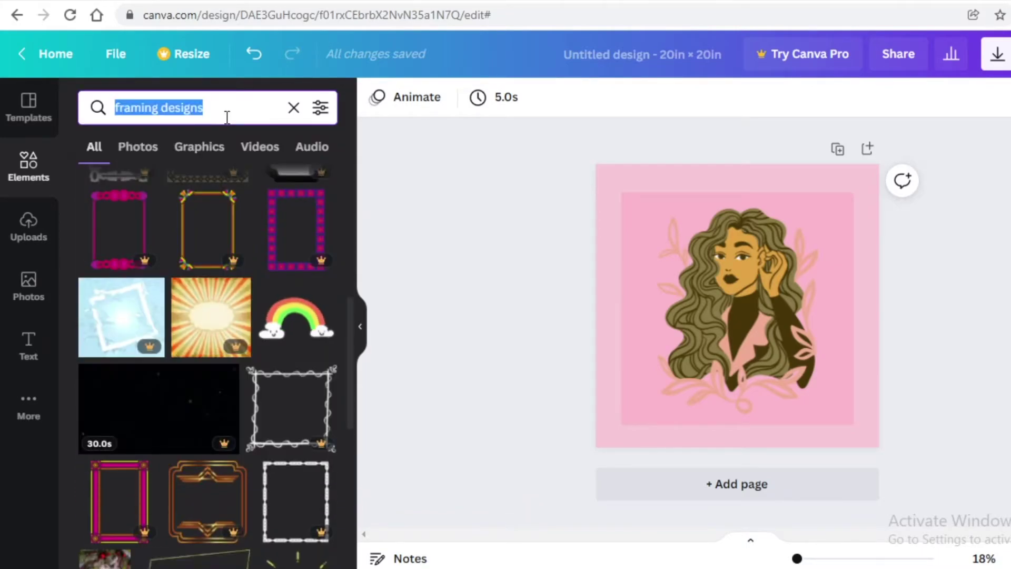
pyautogui.press('BackSpace')
pyautogui.write('bor')
pyautogui.click(136, 180)
pyautogui.click(161, 430)
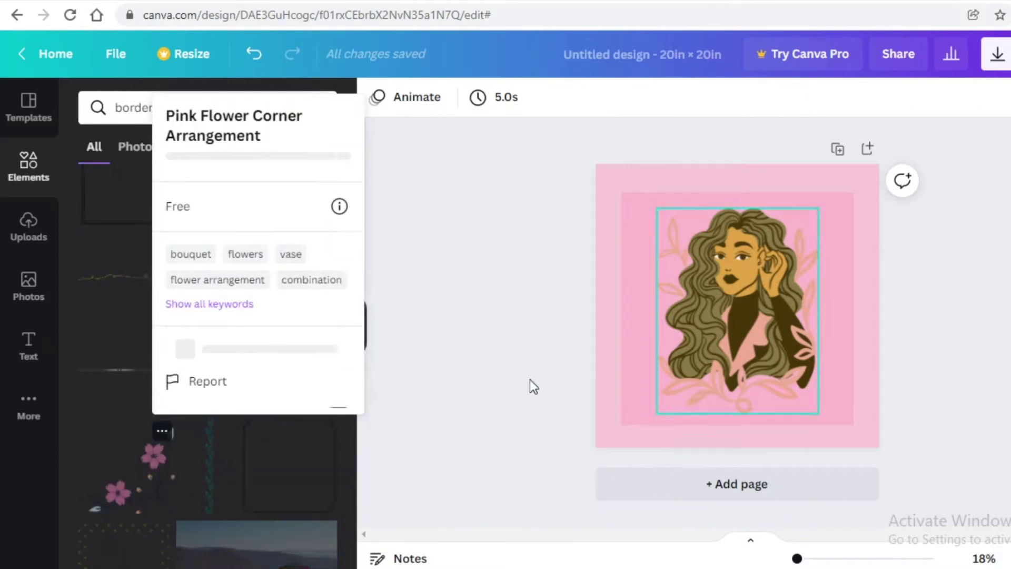
pyautogui.click(456, 329)
# Step: Add the Pink Flower Corner Arrangement, shrink it, and tuck it into the bottom-right corner
pyautogui.click(122, 479)
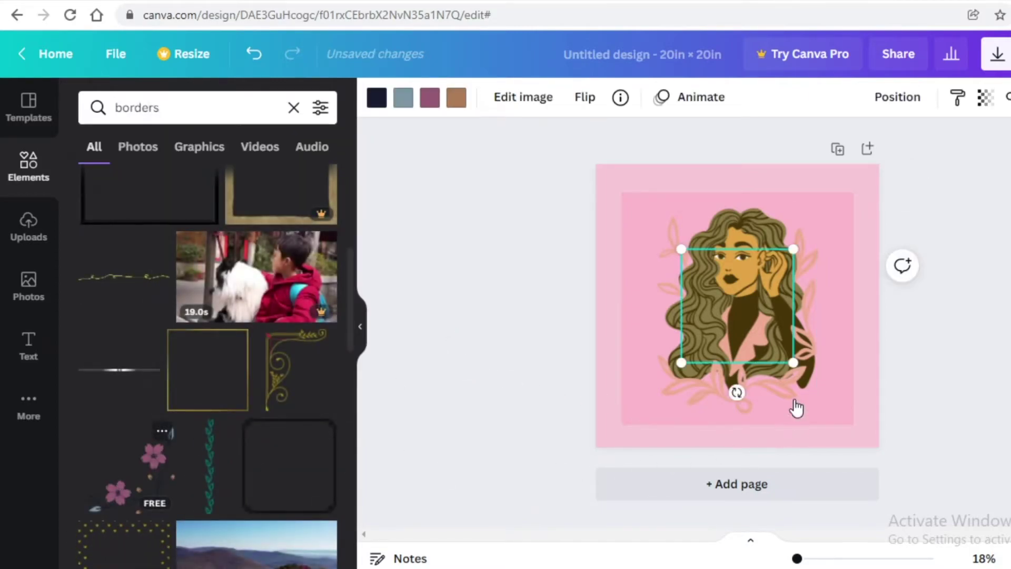
pyautogui.moveTo(732, 295); pyautogui.dragTo(812, 383)
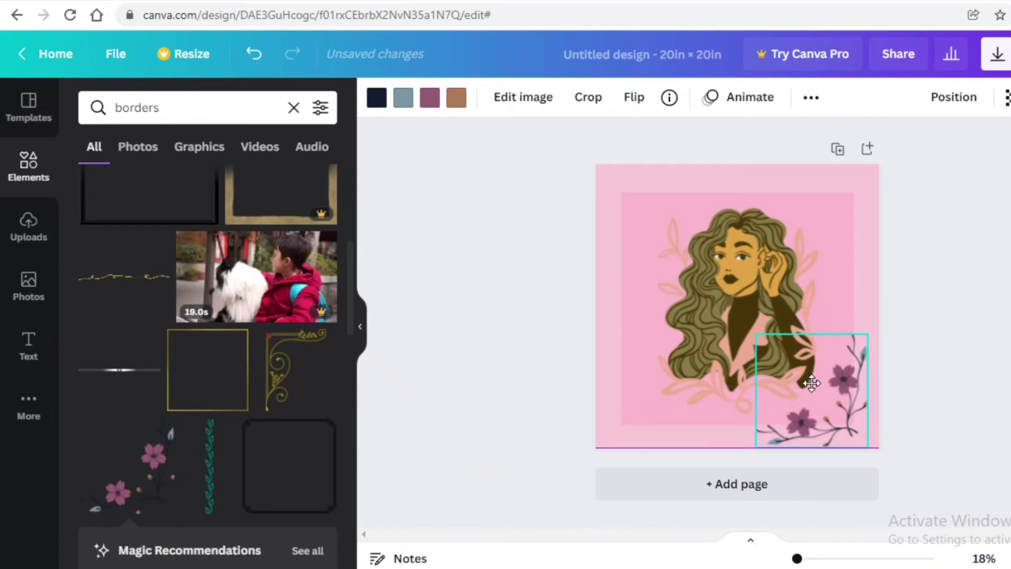
pyautogui.moveTo(755, 335); pyautogui.dragTo(827, 405)
pyautogui.moveTo(859, 439); pyautogui.dragTo(861, 433)
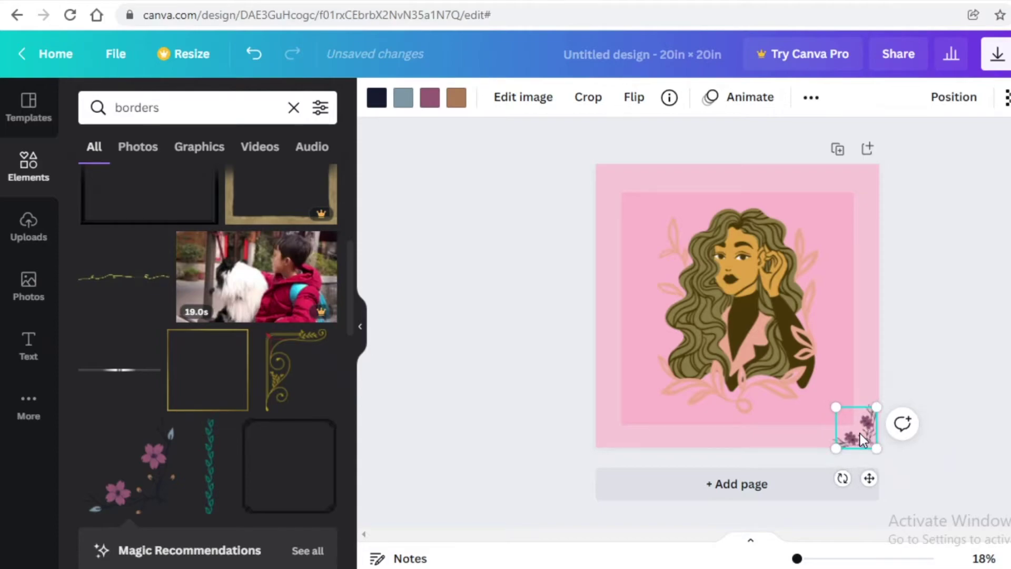
# Step: Place a copy rotated about -92 degrees in the top-right corner
pyautogui.moveTo(860, 435); pyautogui.dragTo(853, 173)
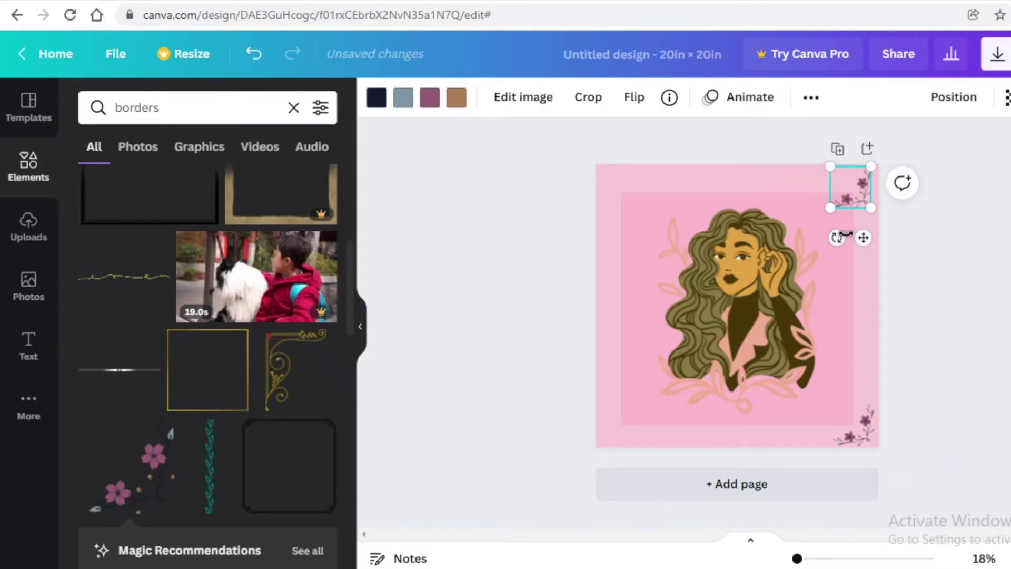
pyautogui.moveTo(839, 238); pyautogui.dragTo(939, 183)
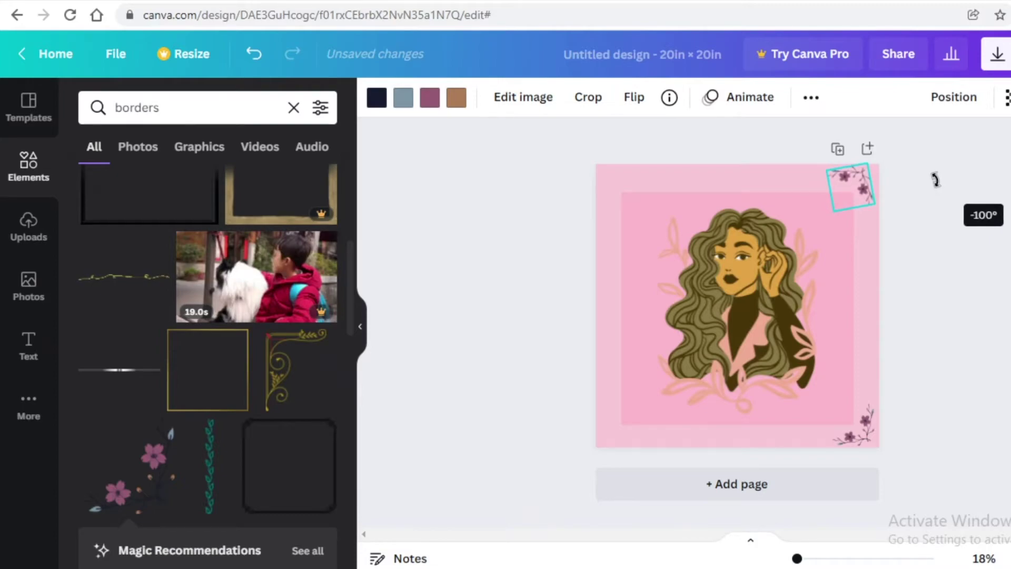
pyautogui.moveTo(935, 181); pyautogui.dragTo(934, 193)
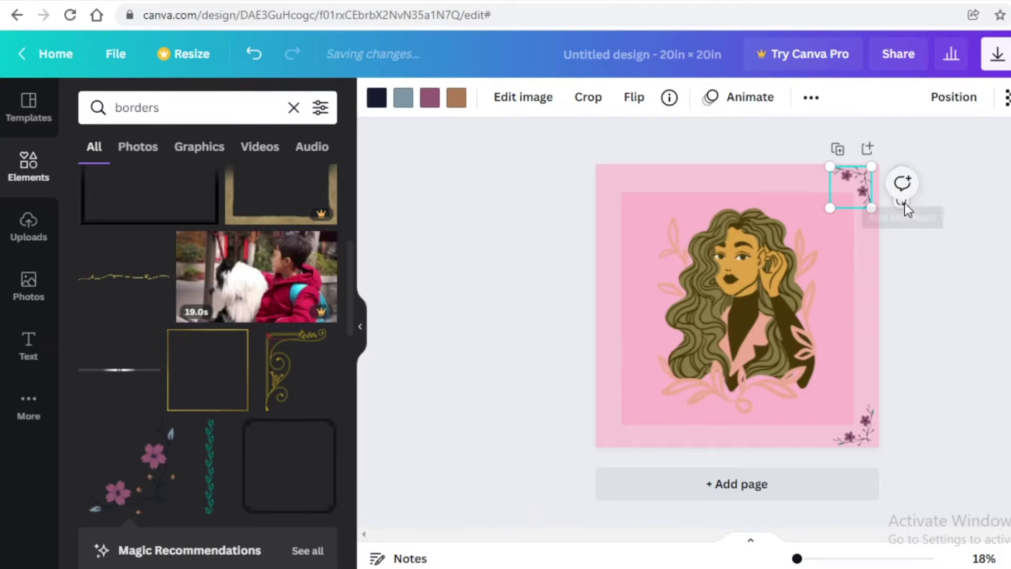
pyautogui.moveTo(857, 181); pyautogui.dragTo(866, 182)
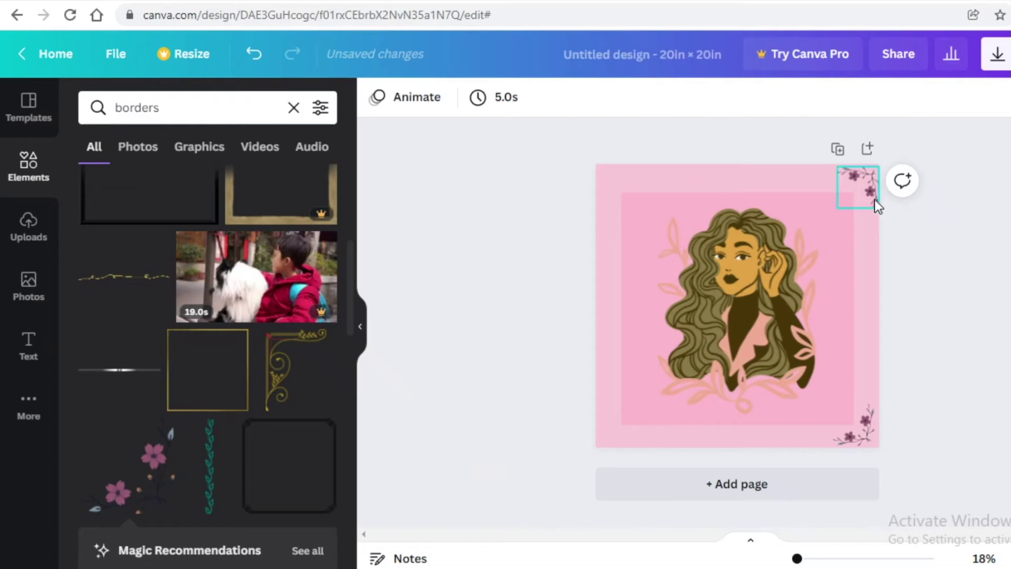
pyautogui.doubleClick(871, 188)
pyautogui.press('Escape')
pyautogui.click(877, 452)
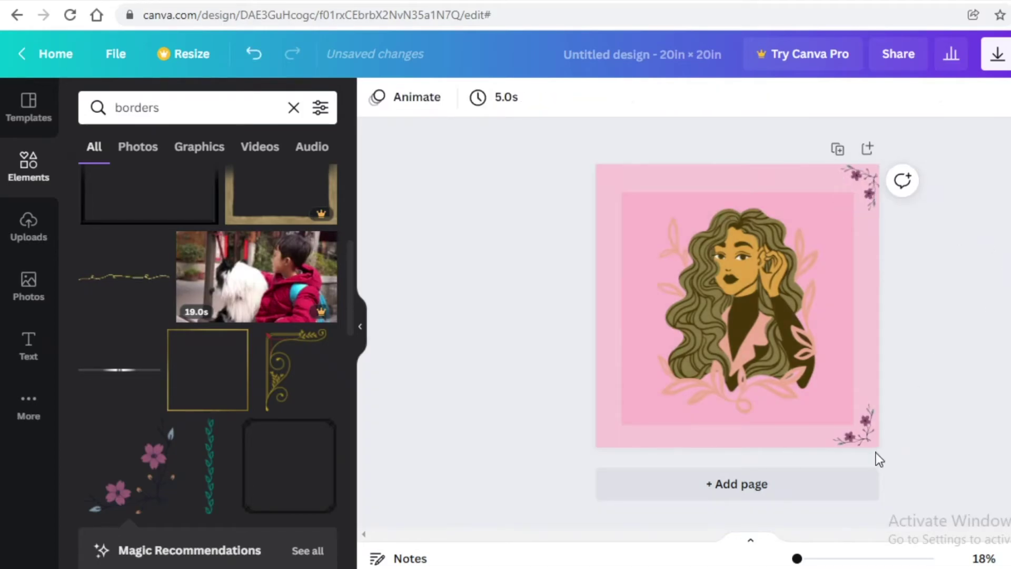
# Step: Place another copy of the bottom-right flower near the lower left
pyautogui.click(868, 432)
pyautogui.doubleClick(870, 433)
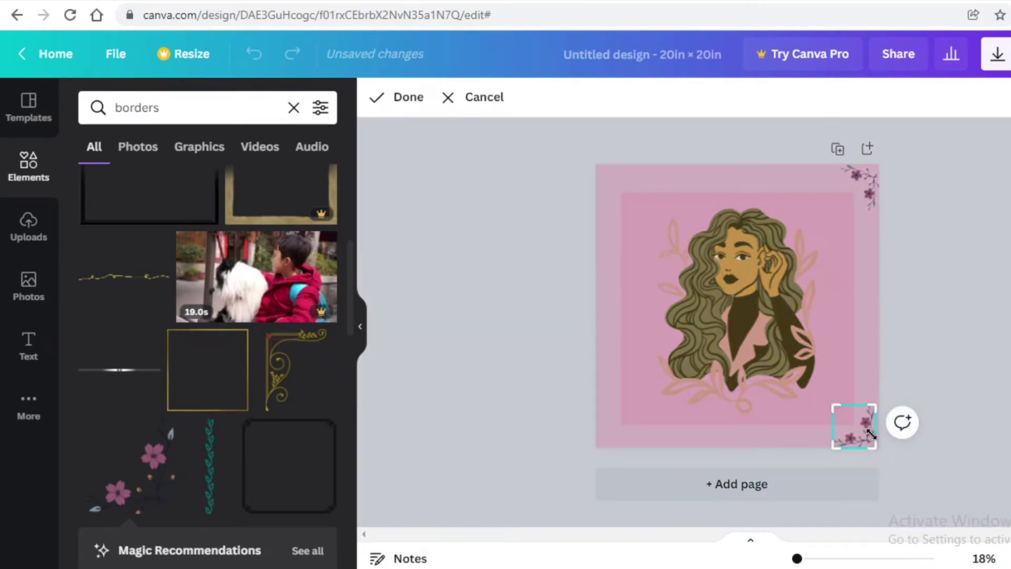
pyautogui.press('Escape')
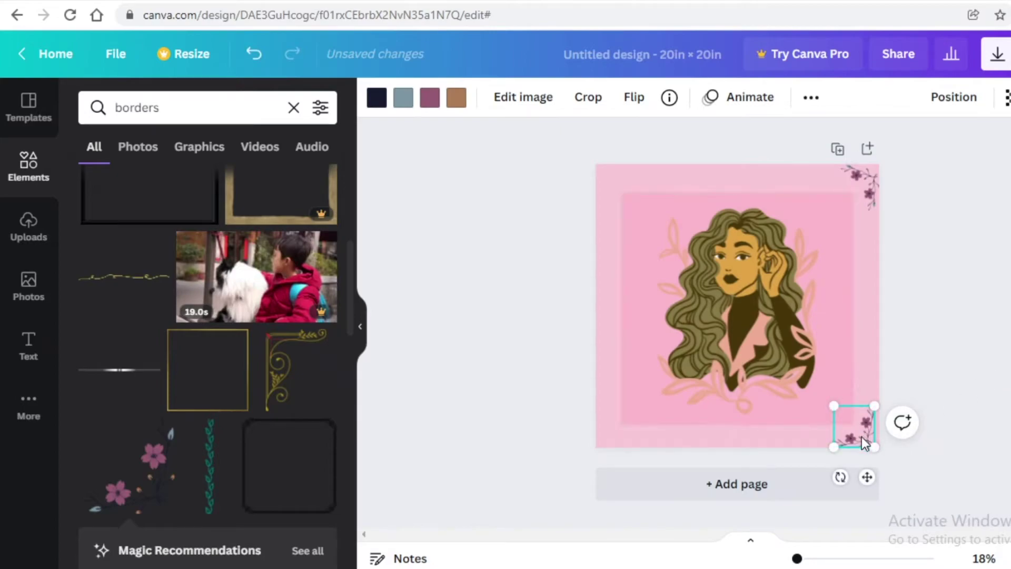
pyautogui.moveTo(870, 441); pyautogui.dragTo(677, 437)
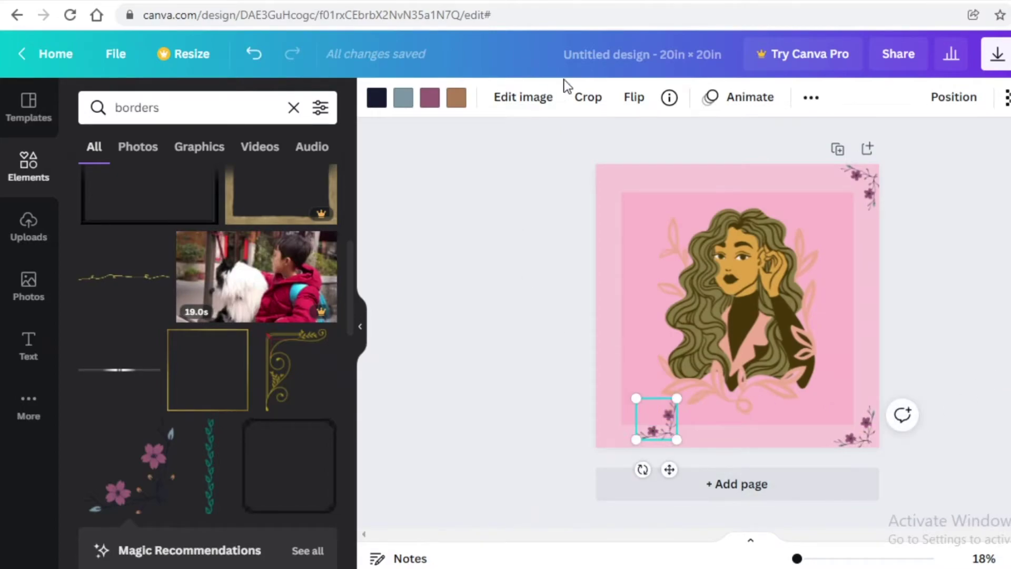
# Step: Mirror the lower flower horizontally and move it into the bottom-left corner
pyautogui.click(634, 98)
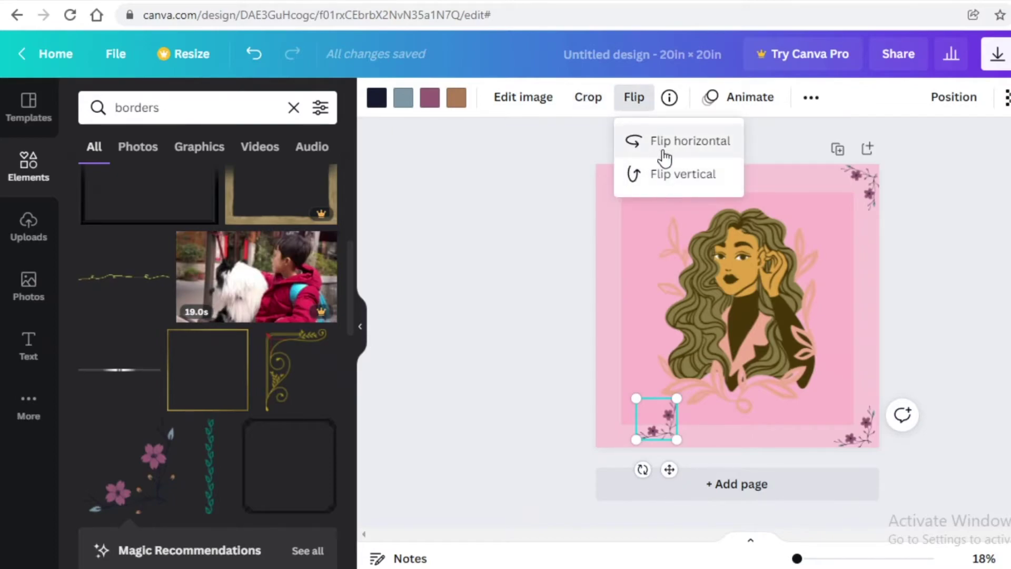
pyautogui.click(666, 152)
pyautogui.moveTo(645, 435); pyautogui.dragTo(608, 430)
pyautogui.click(571, 416)
# Step: Mirror and rotate a flower copy into the top-left corner, then duplicate the page as Page 2
pyautogui.click(861, 169)
pyautogui.moveTo(860, 175); pyautogui.dragTo(629, 190)
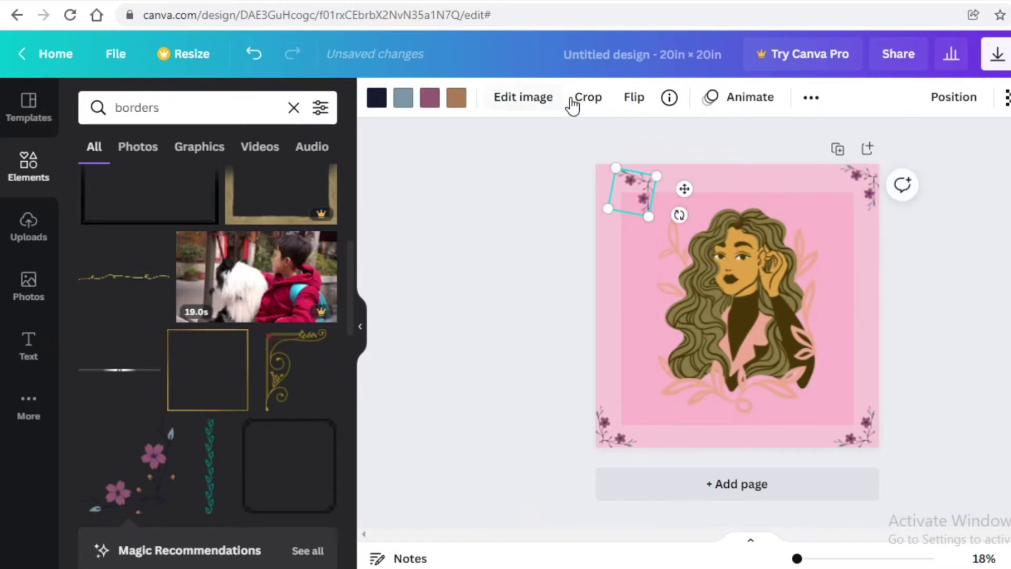
pyautogui.click(634, 97)
pyautogui.click(665, 142)
pyautogui.moveTo(679, 215); pyautogui.dragTo(619, 241)
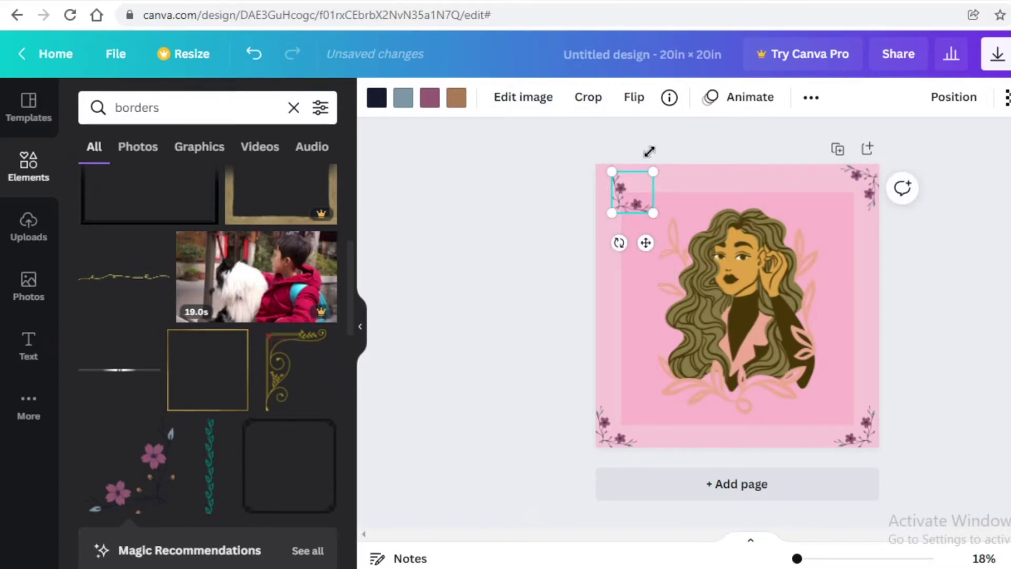
pyautogui.click(634, 98)
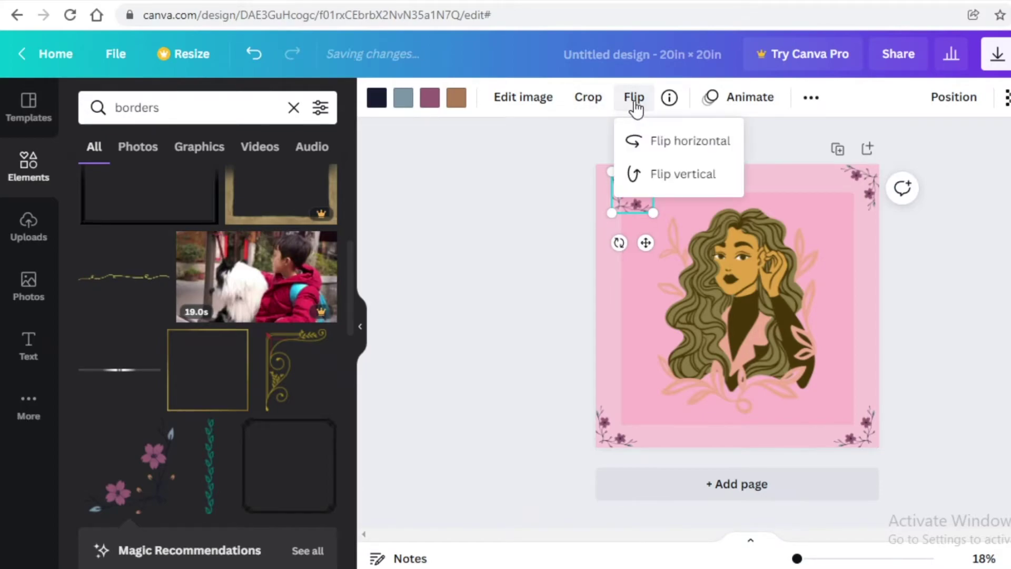
pyautogui.click(636, 100)
pyautogui.moveTo(619, 242); pyautogui.dragTo(518, 178)
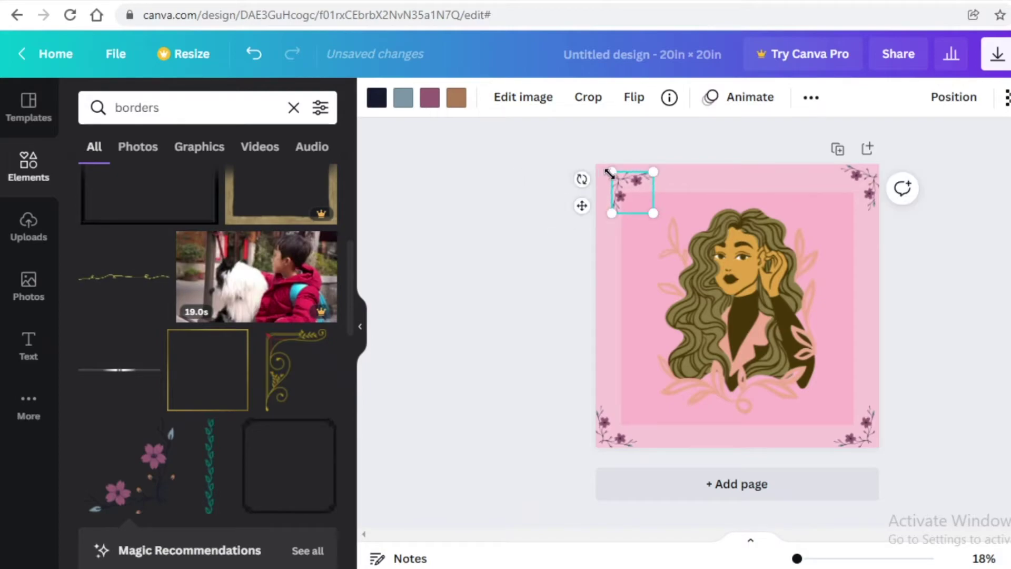
pyautogui.moveTo(627, 183); pyautogui.dragTo(611, 179)
pyautogui.click(571, 174)
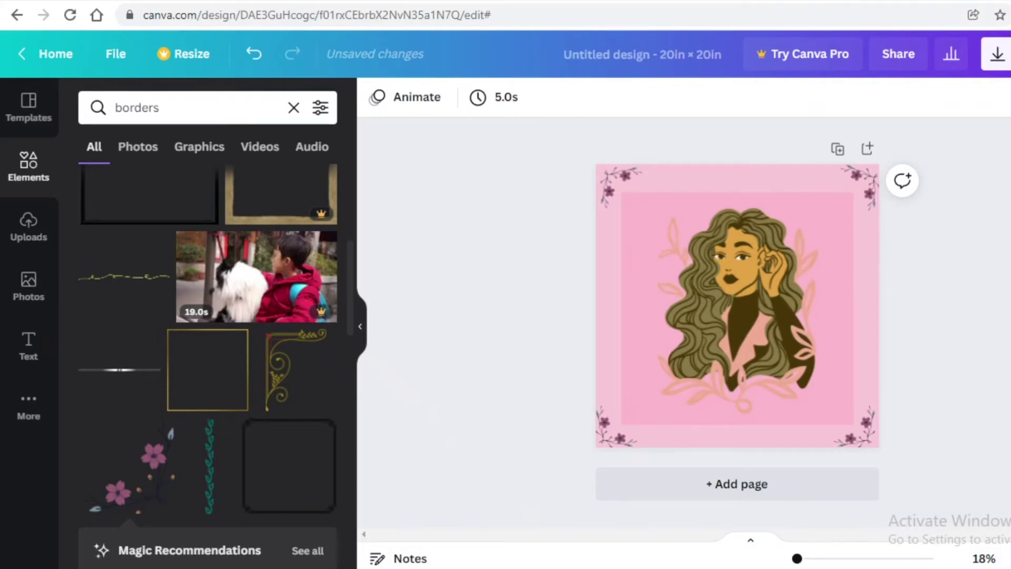
pyautogui.click(837, 149)
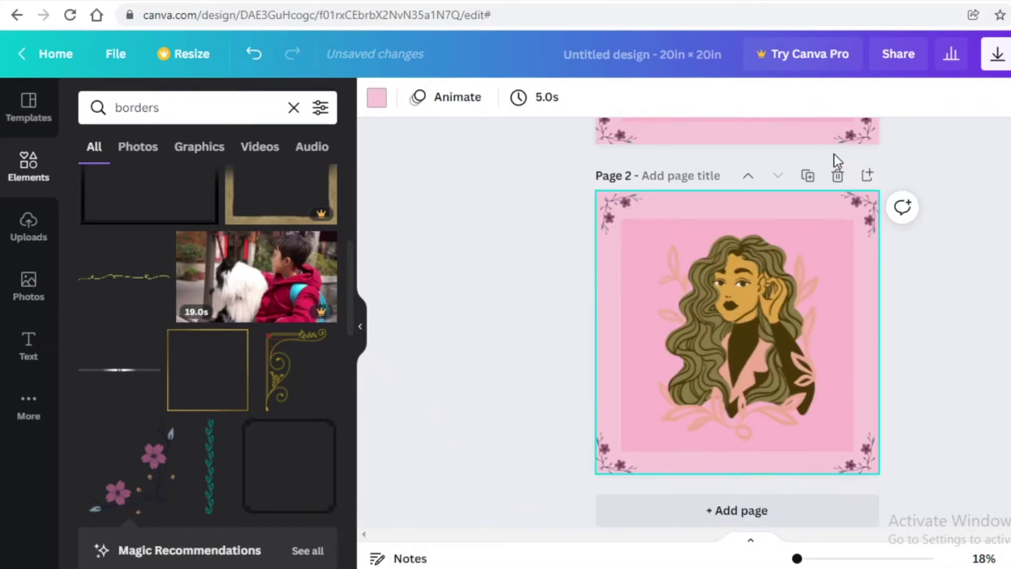
# Step: Duplicate the framed character page to make Page 3, then clear the 'borders' search
pyautogui.click(808, 175)
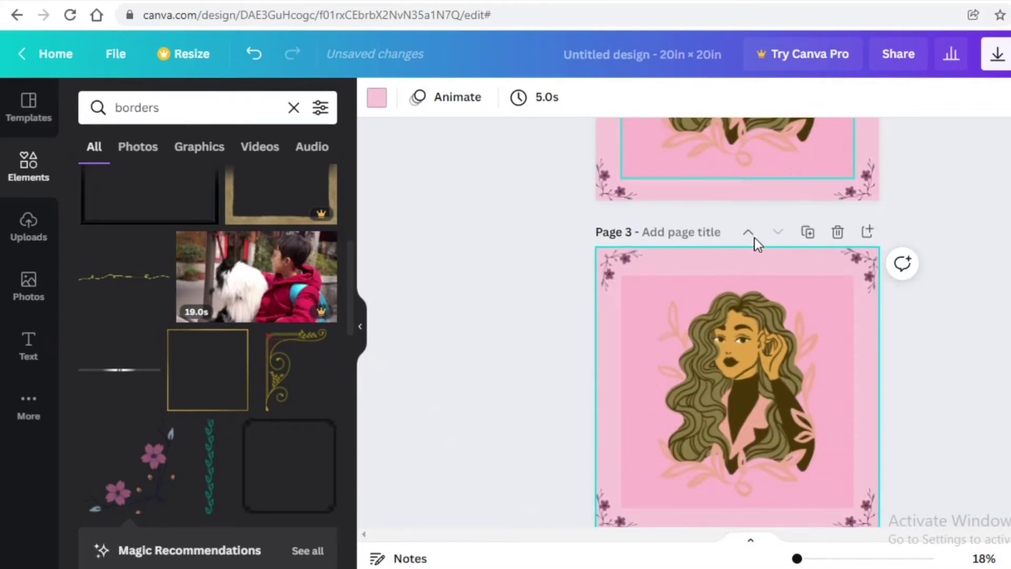
pyautogui.scroll(5, 948, 291)
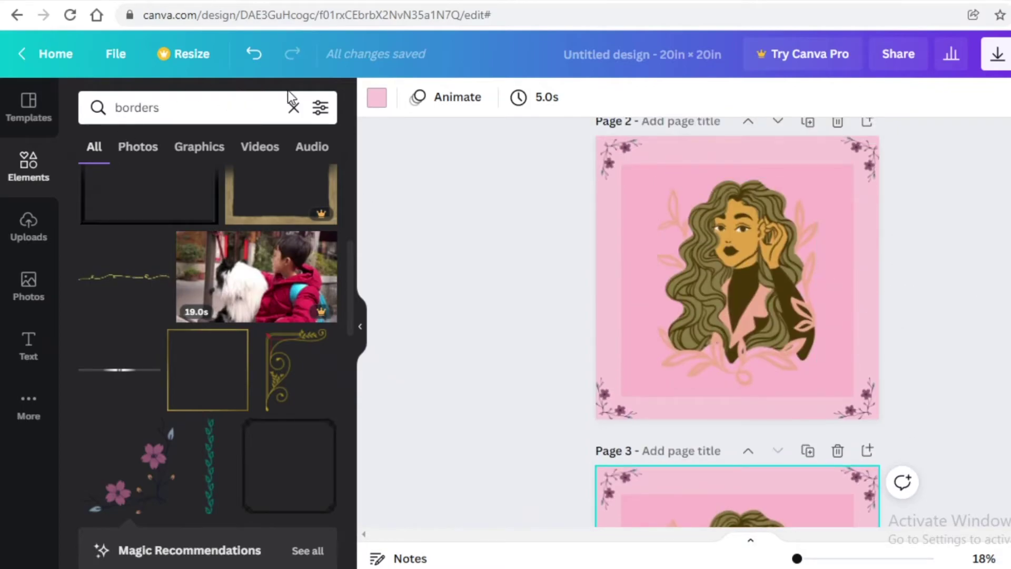
pyautogui.scroll(7, 858, 271)
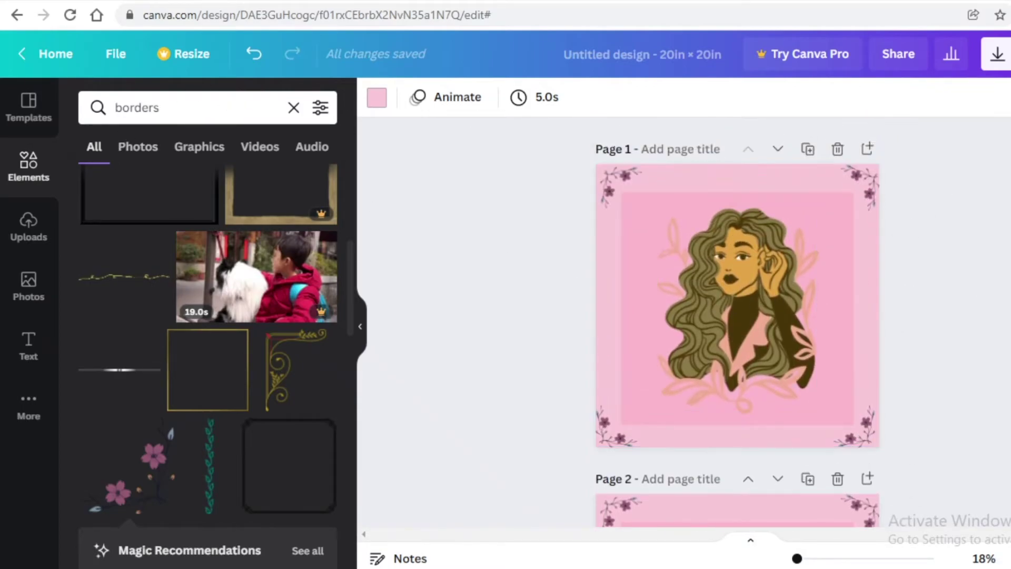
pyautogui.scroll(-8, 737, 322)
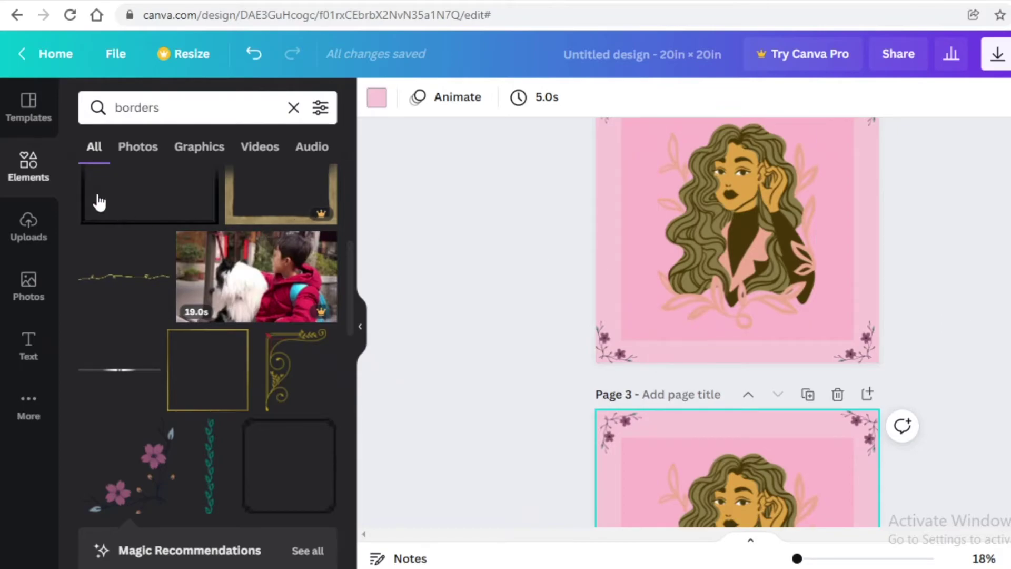
pyautogui.click(9, 167)
# Step: Search Elements for 'hat' and add the yellow daisy sun hat to Page 3
pyautogui.click(177, 117)
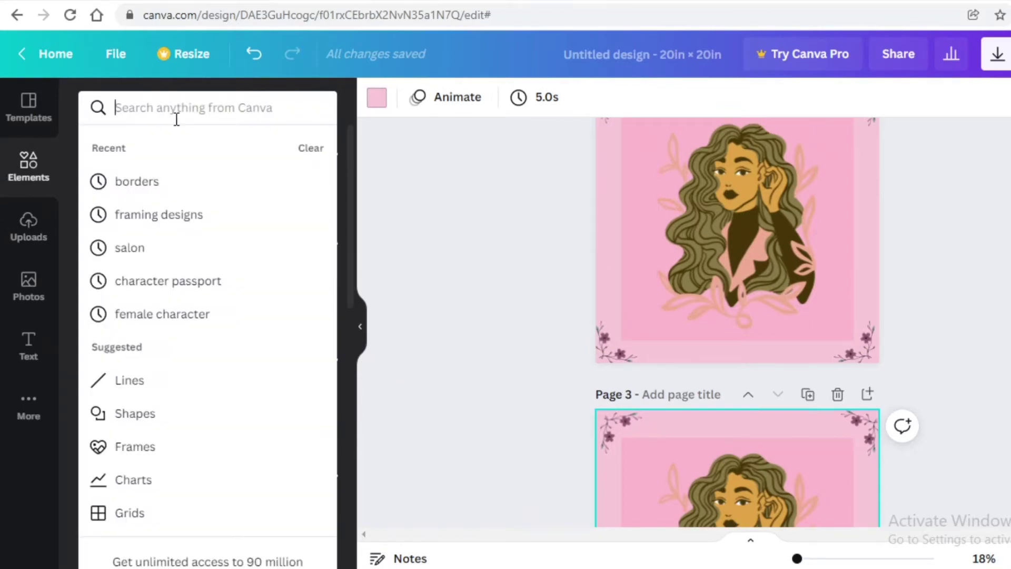
pyautogui.write('hat')
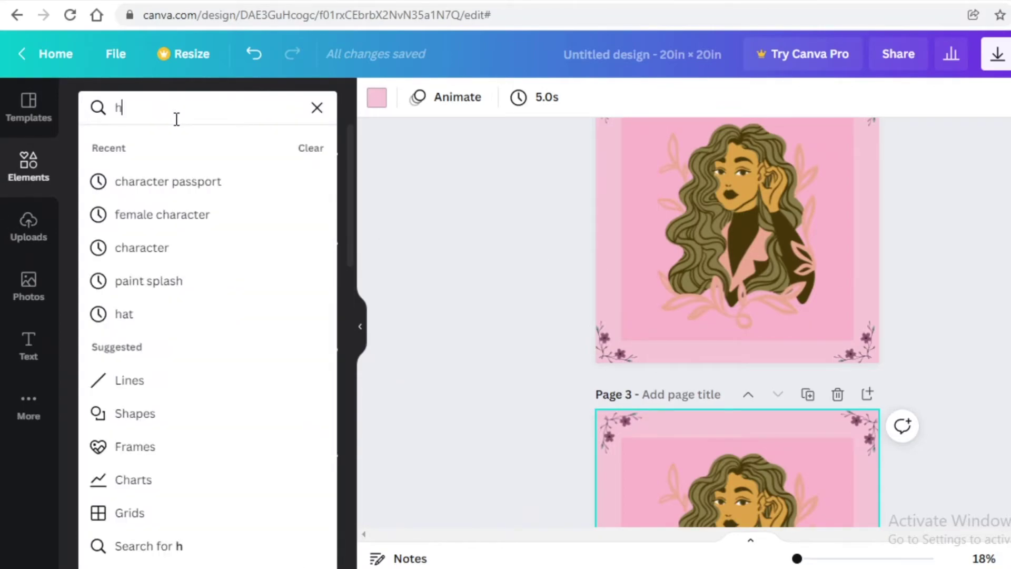
pyautogui.press('Return')
pyautogui.scroll(-1, 116, 296)
pyautogui.click(111, 258)
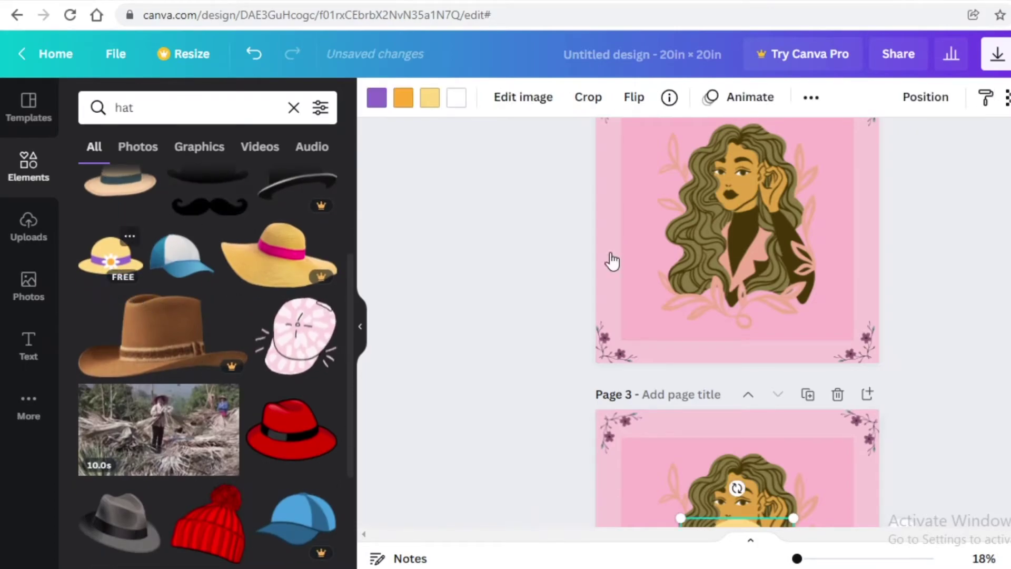
# Step: Shrink the sun hat and settle it on the character's head, tilted about 20°
pyautogui.scroll(-5, 742, 220)
pyautogui.moveTo(742, 219); pyautogui.dragTo(744, 221)
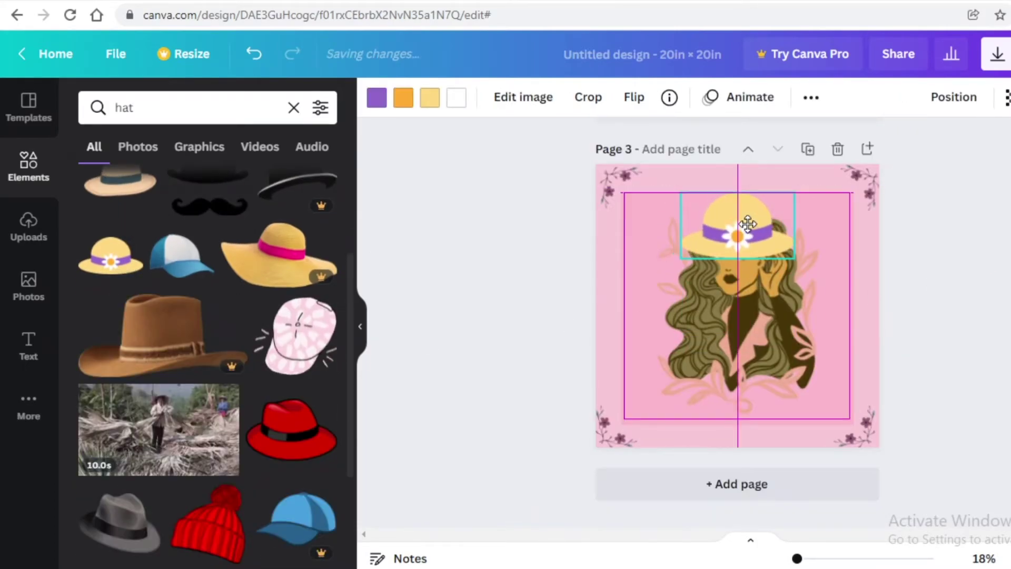
pyautogui.moveTo(792, 254); pyautogui.dragTo(732, 266)
pyautogui.click(767, 264)
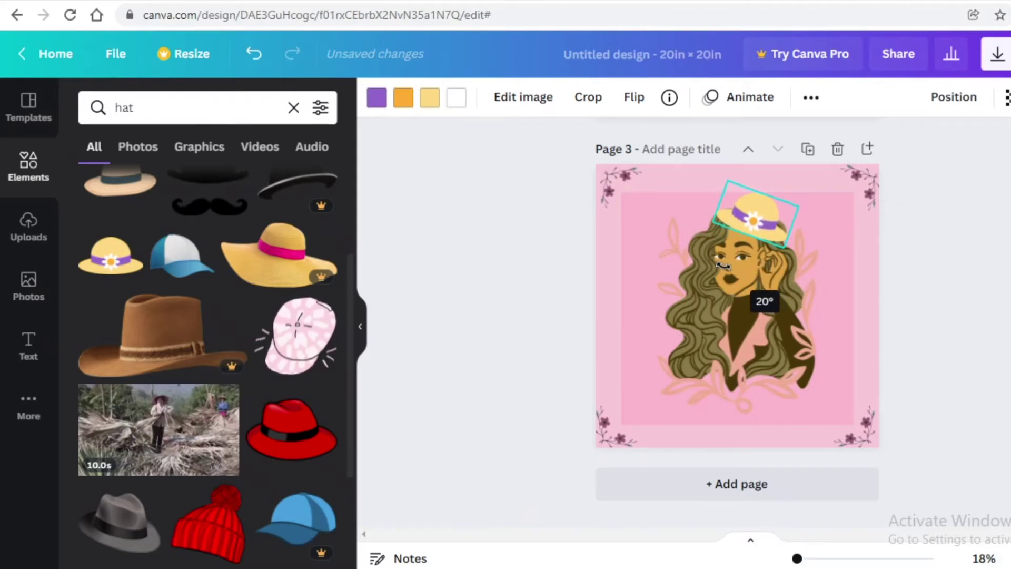
pyautogui.moveTo(757, 209); pyautogui.dragTo(758, 224)
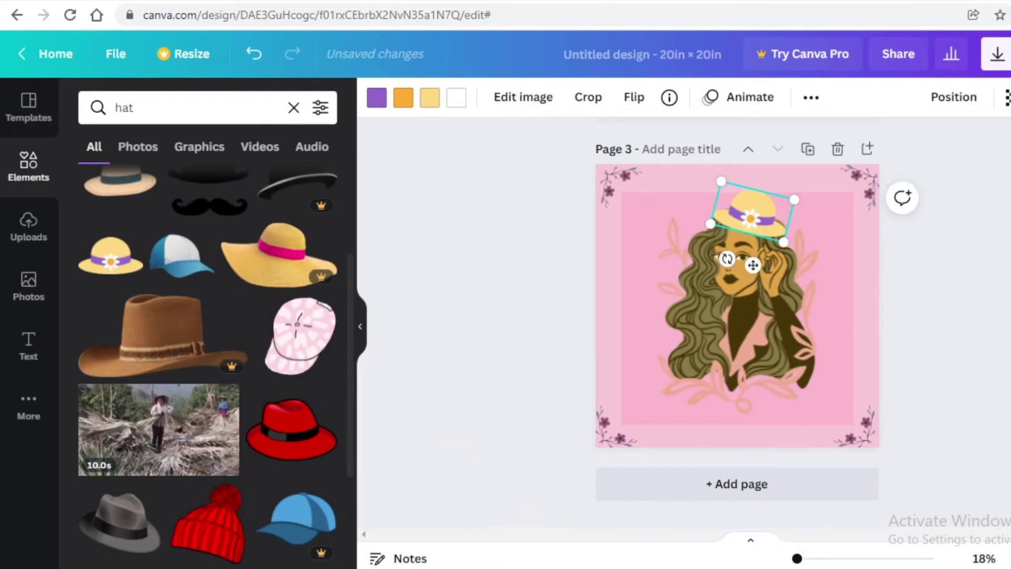
pyautogui.click(919, 232)
pyautogui.scroll(5, 916, 221)
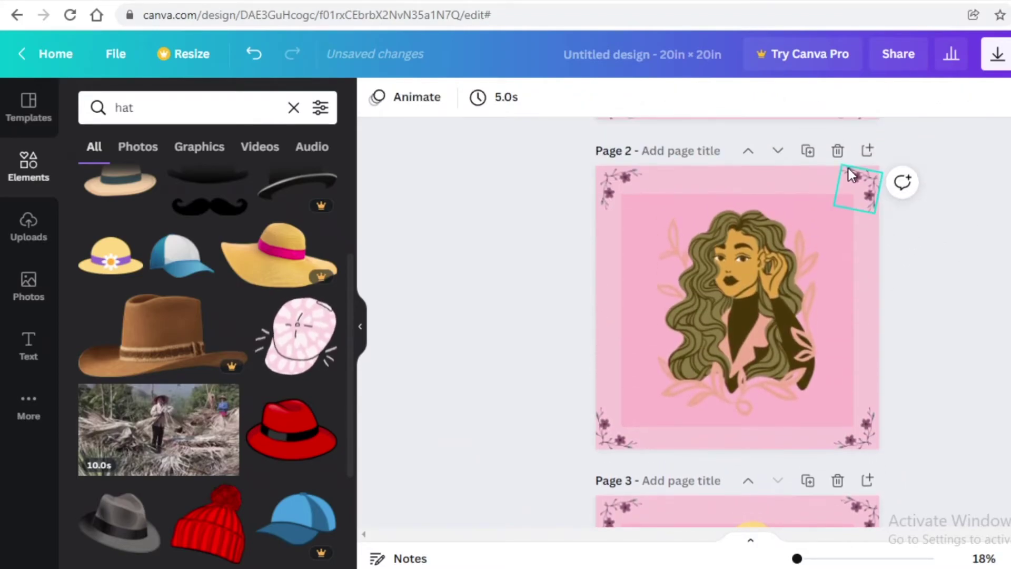
# Step: Duplicate Page 2 so the sun-hat version moves down as a new page
pyautogui.click(806, 151)
pyautogui.scroll(5, 709, 408)
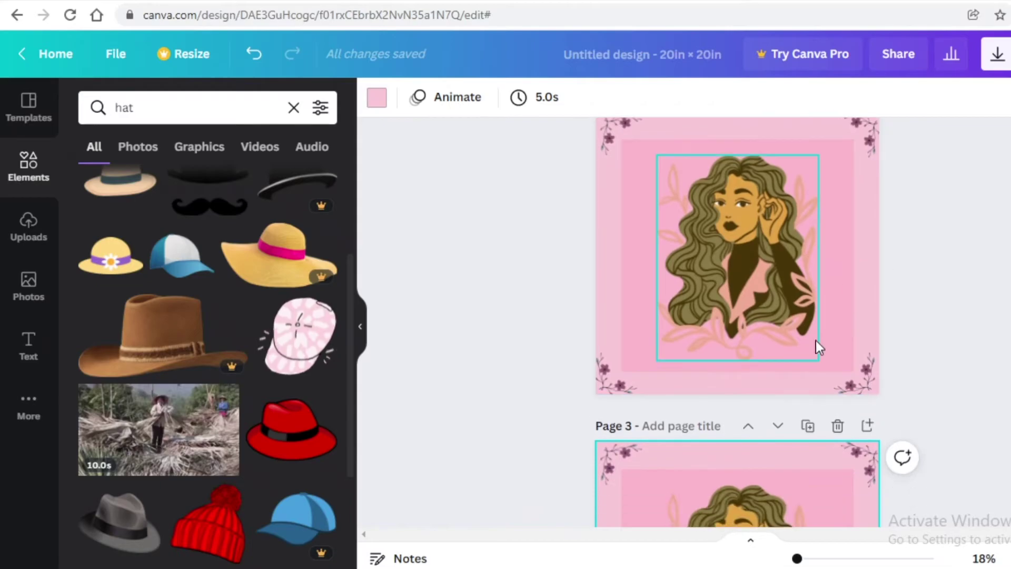
pyautogui.scroll(-1, 853, 326)
pyautogui.scroll(3, 888, 309)
pyautogui.scroll(-2, 975, 288)
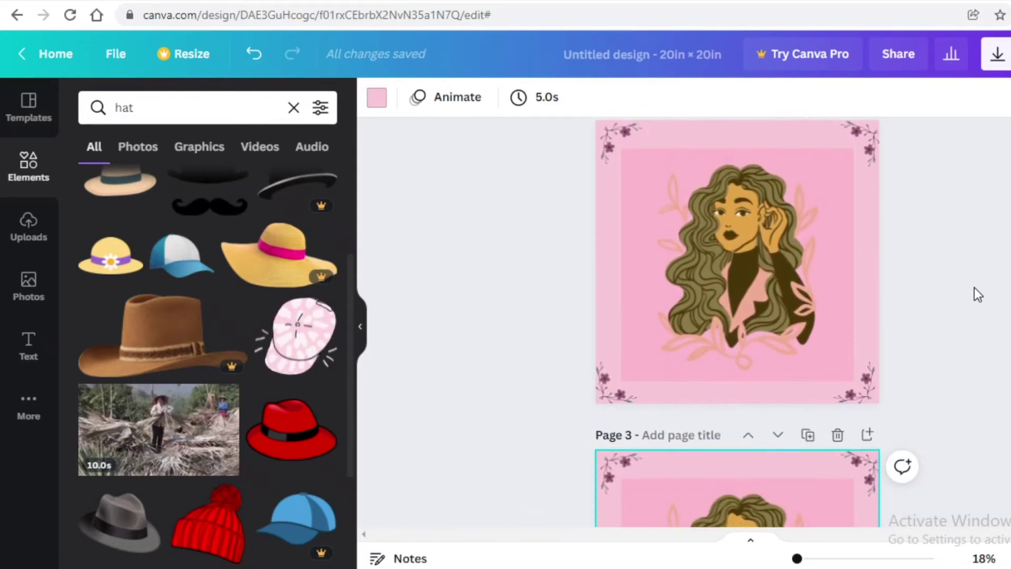
pyautogui.scroll(5, 975, 289)
pyautogui.scroll(-4, 974, 288)
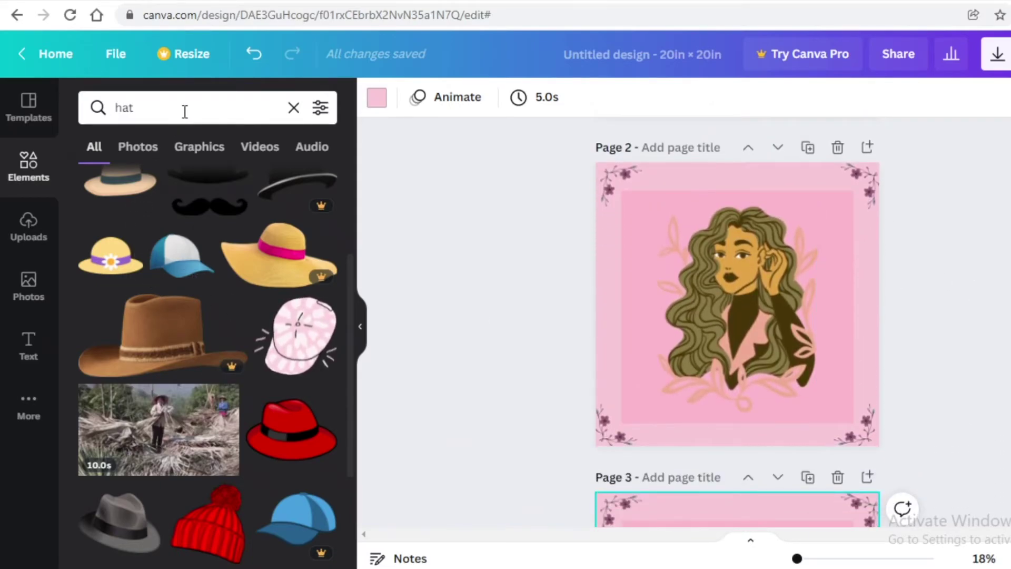
# Step: Search Elements for 'hearts' and add a glossy red heart, shrunk to eye size
pyautogui.click(293, 109)
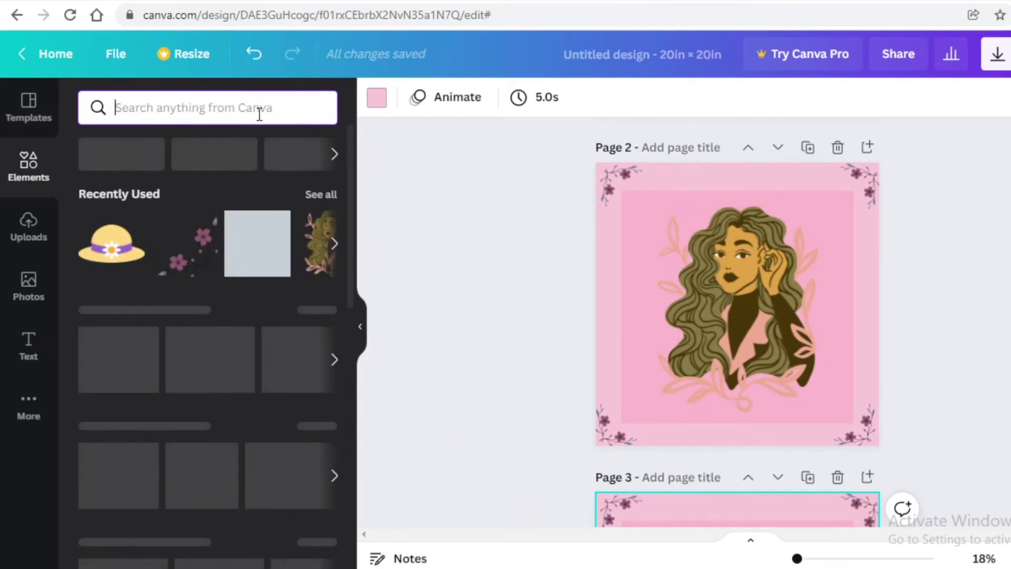
pyautogui.write('hearts')
pyautogui.press('Return')
pyautogui.click(269, 264)
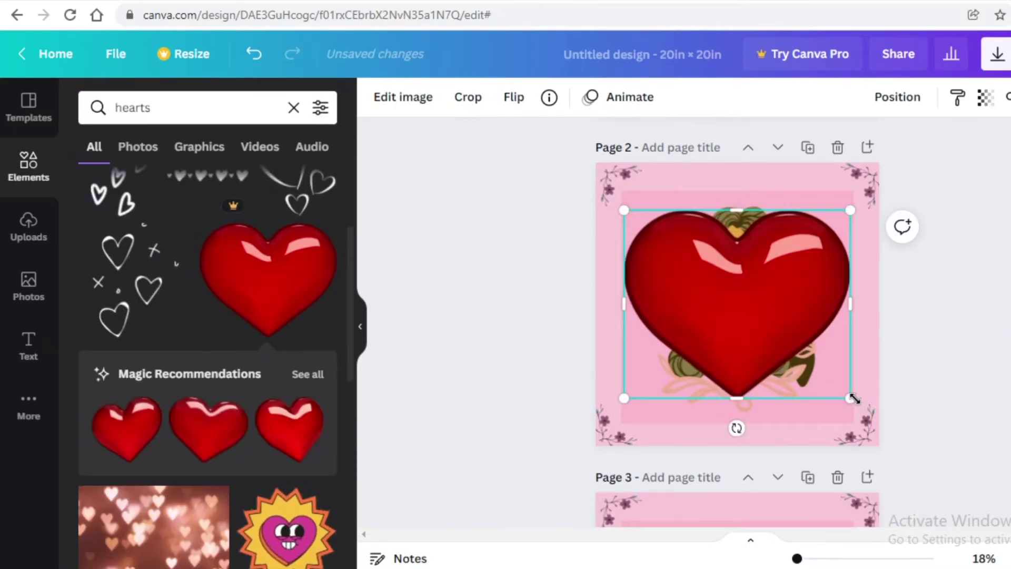
pyautogui.moveTo(854, 398); pyautogui.dragTo(754, 293)
# Step: Duplicate the heart onto the second eye and match both hearts' sizes over the eyes
pyautogui.hotkey('ctrl', 'd')
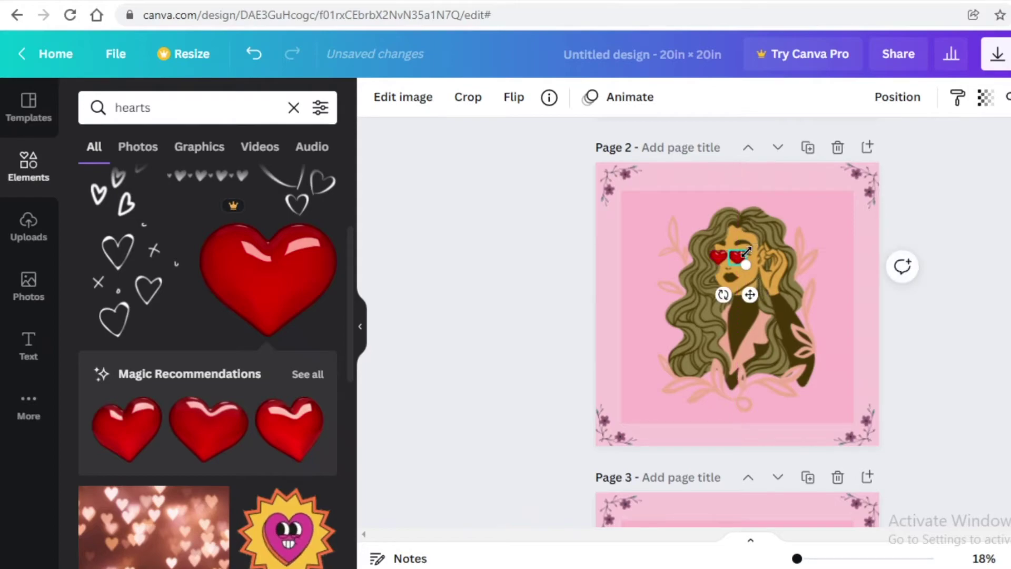
pyautogui.moveTo(747, 246); pyautogui.dragTo(750, 244)
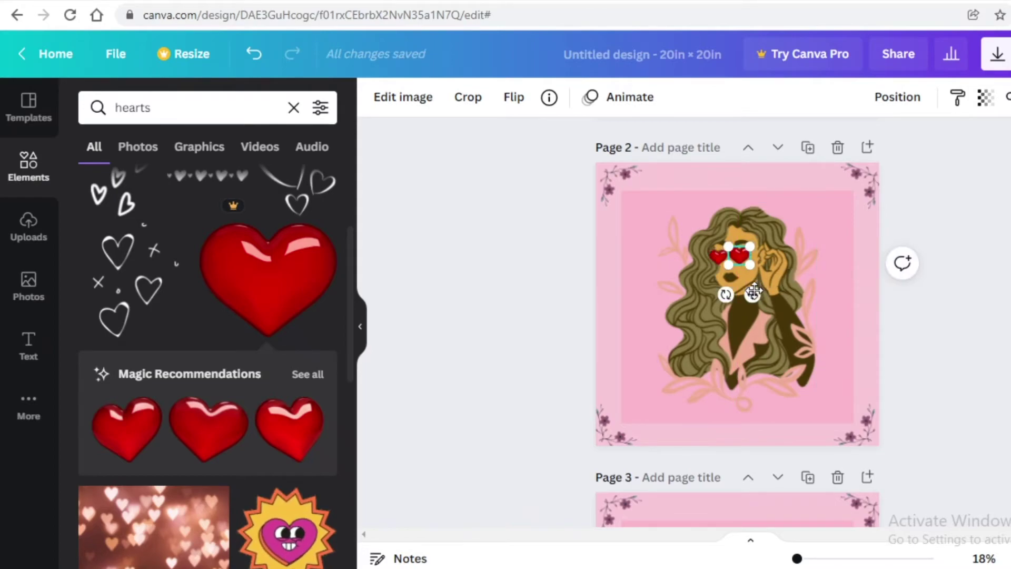
pyautogui.moveTo(754, 293); pyautogui.dragTo(799, 286)
pyautogui.click(858, 260)
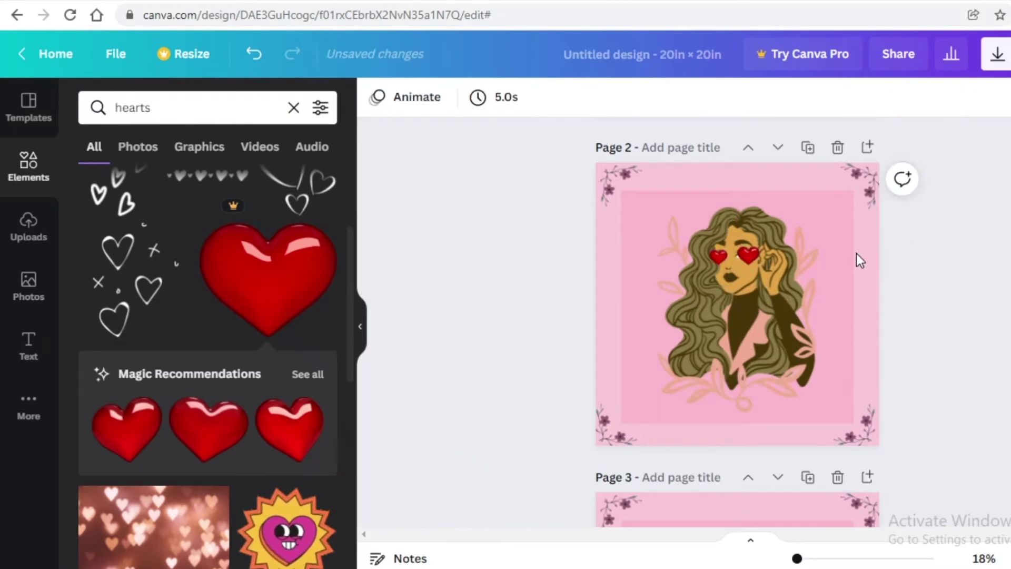
pyautogui.click(719, 257)
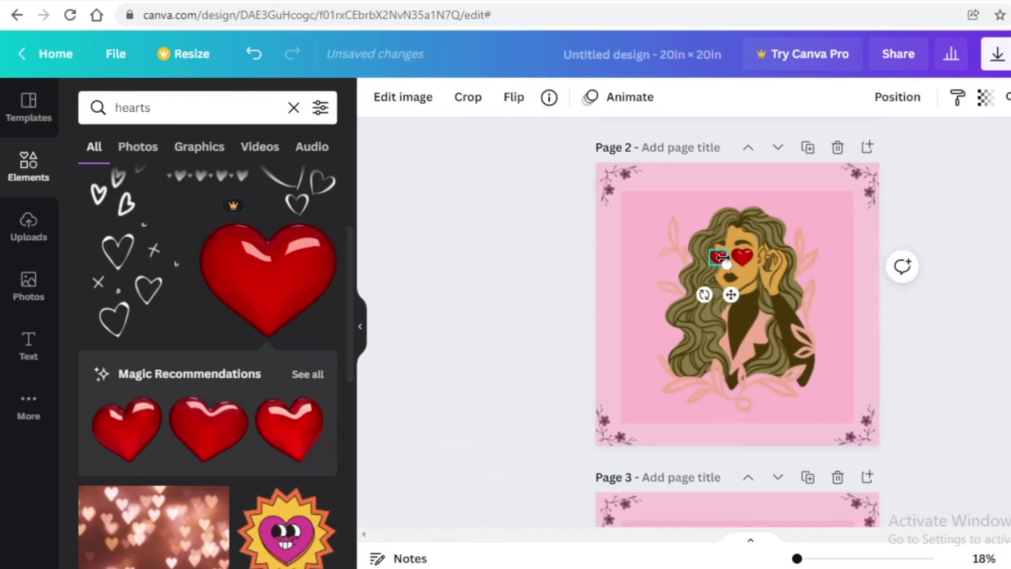
pyautogui.moveTo(720, 257); pyautogui.dragTo(739, 260)
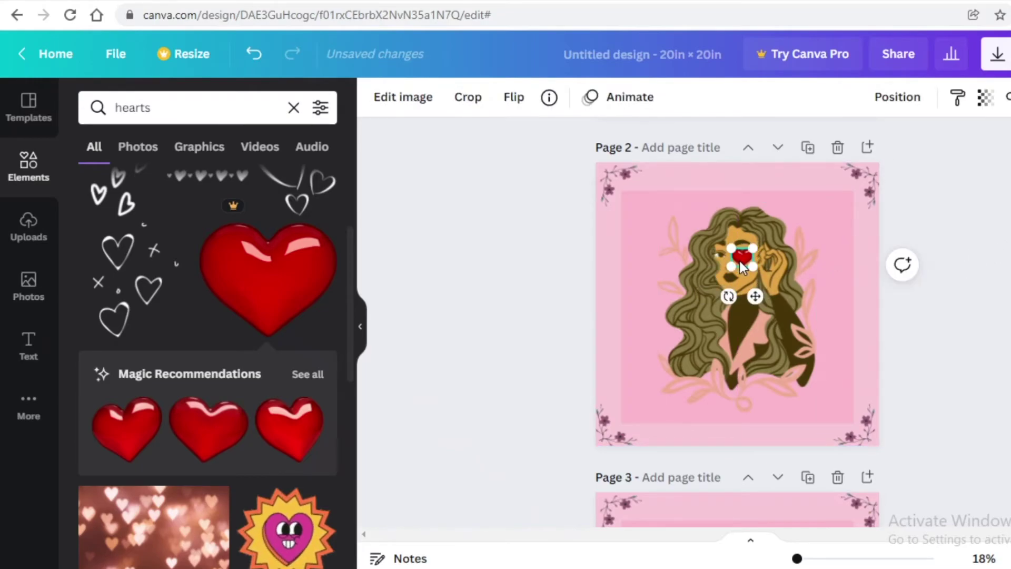
pyautogui.click(980, 279)
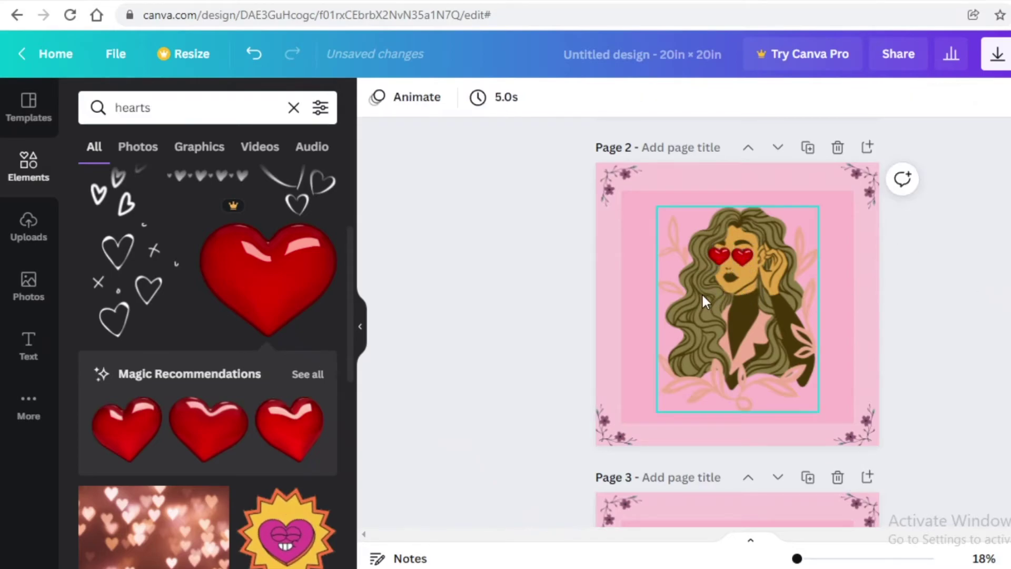
pyautogui.scroll(-10, 703, 296)
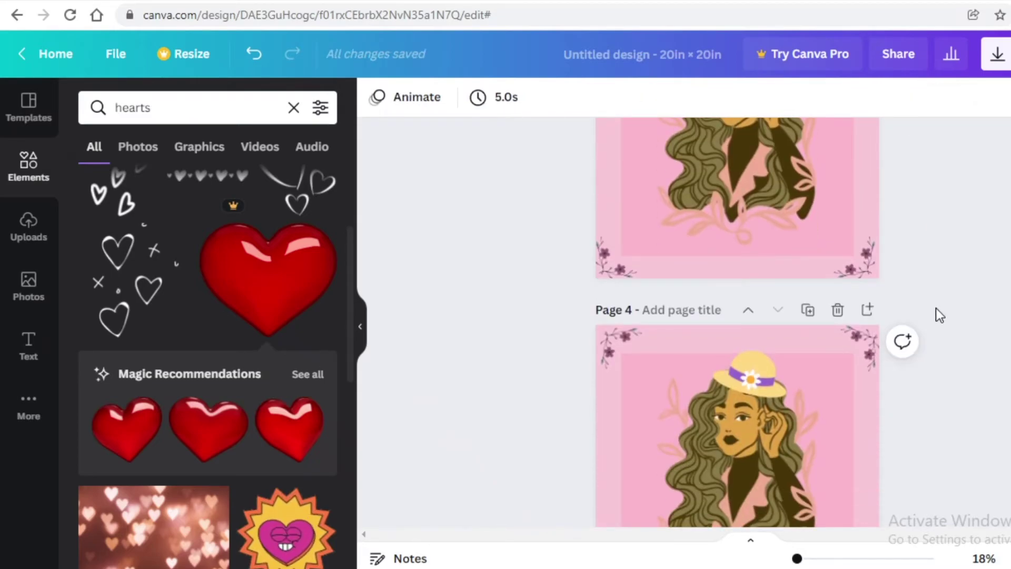
pyautogui.scroll(15, 940, 315)
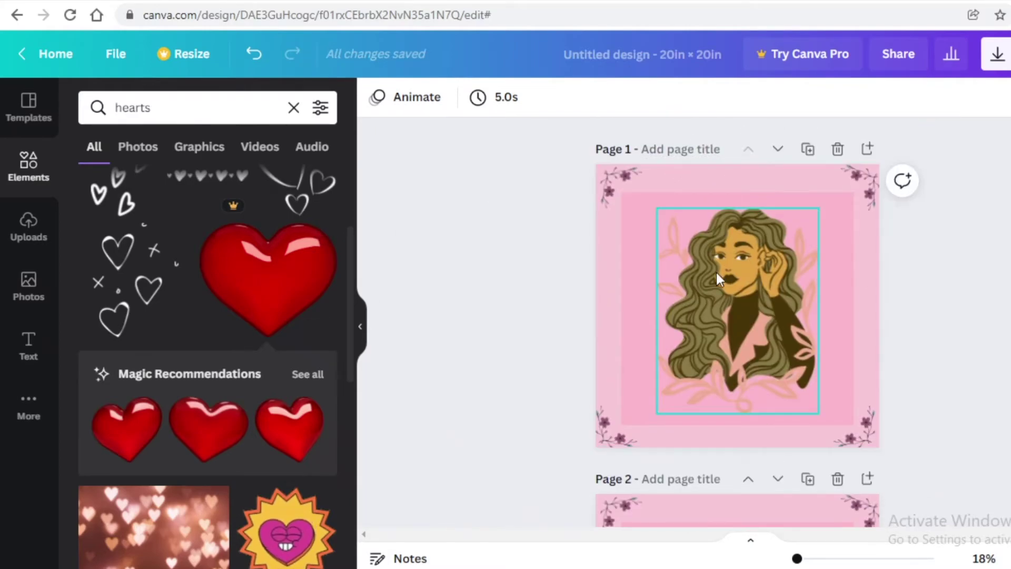
pyautogui.scroll(-15, 729, 333)
pyautogui.scroll(5, 729, 337)
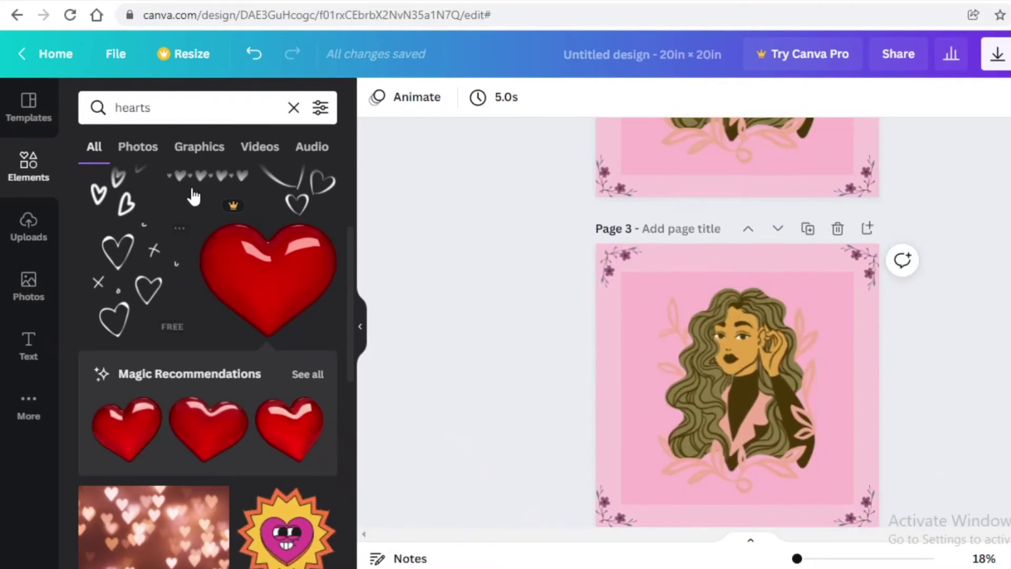
# Step: Search Elements for 'flower crown' and add the red flower crown to Page 3
pyautogui.click(293, 108)
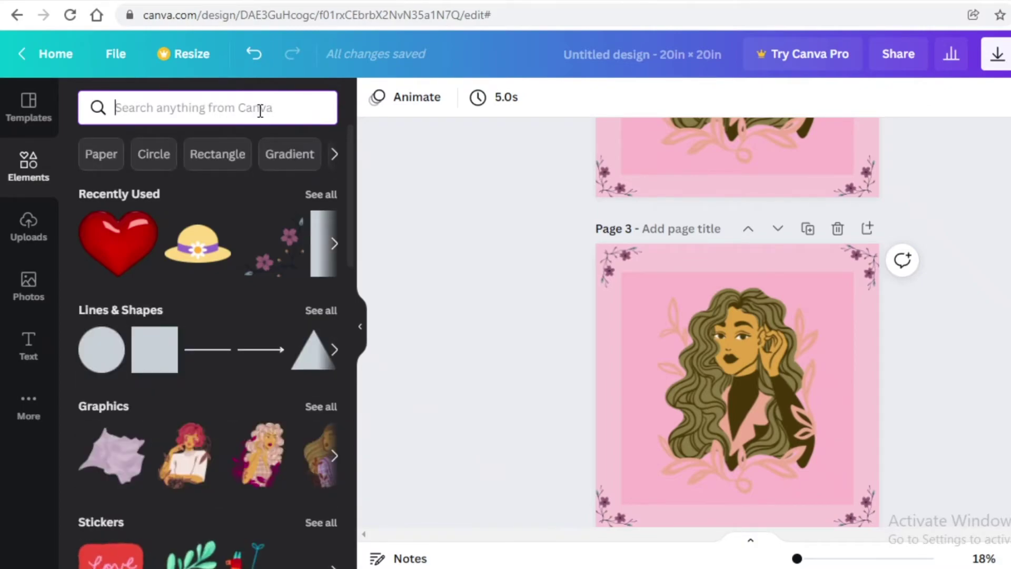
pyautogui.write('flower crown')
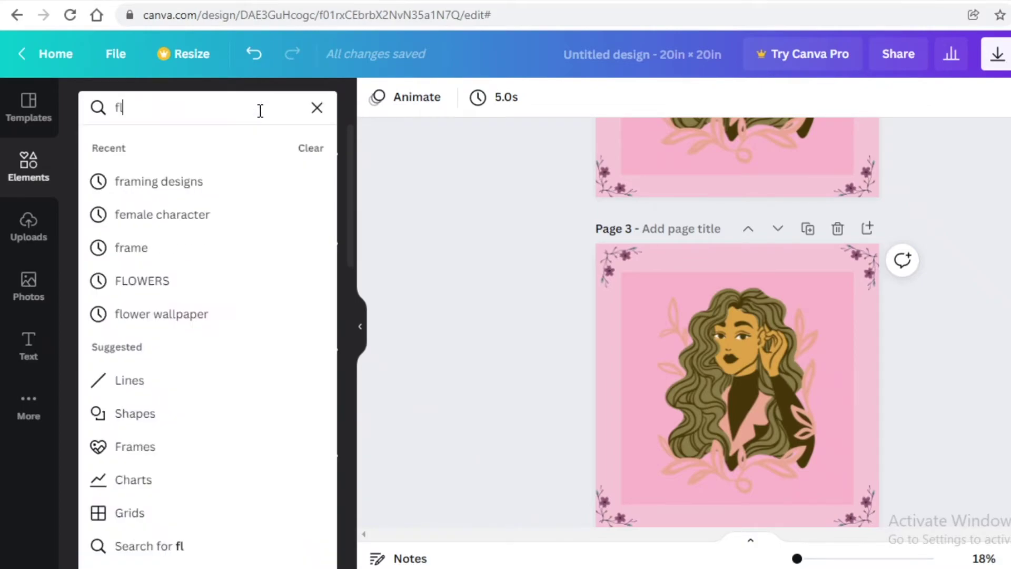
pyautogui.press('Return')
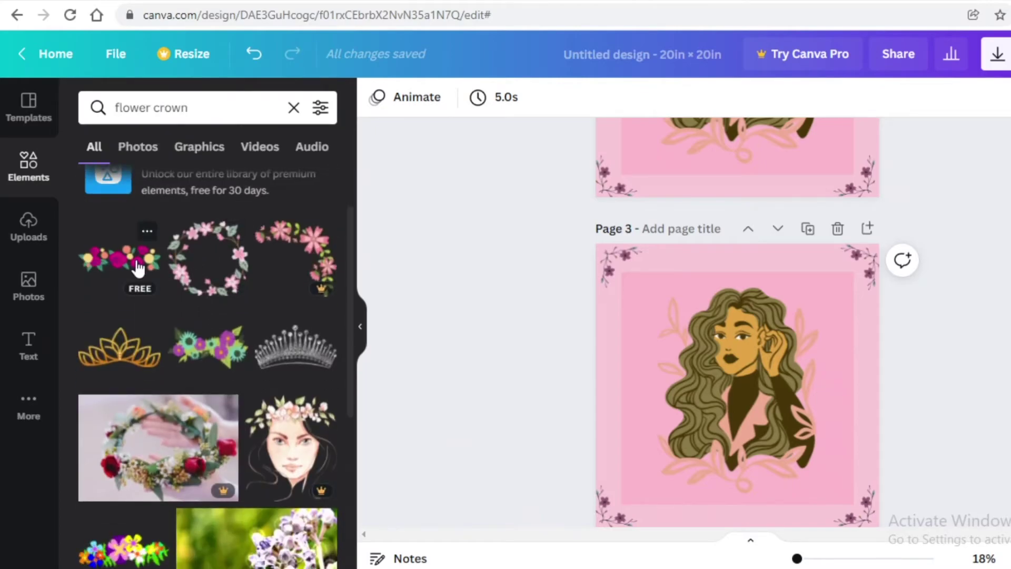
pyautogui.scroll(-3, 138, 269)
pyautogui.scroll(-2, 138, 269)
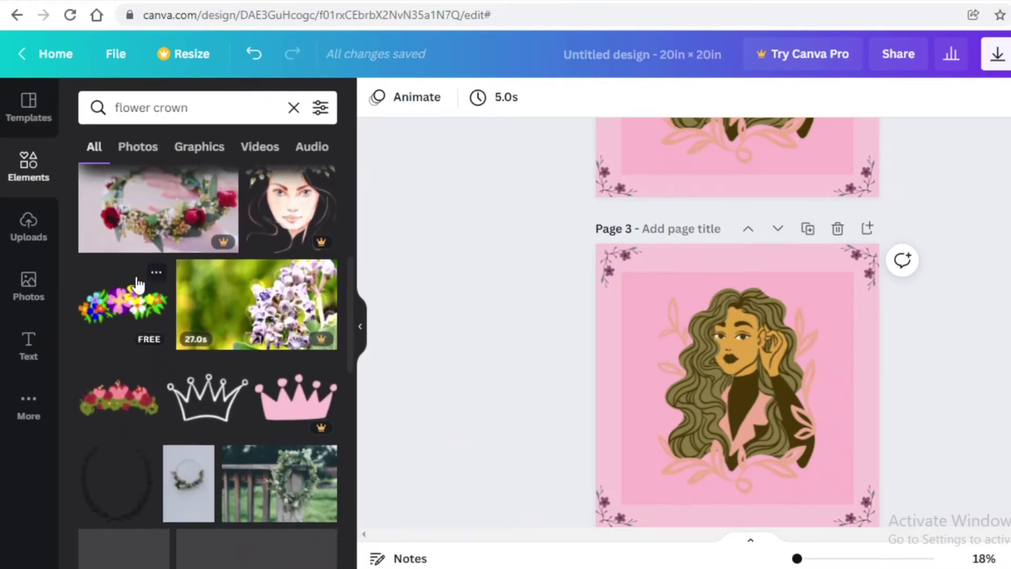
pyautogui.click(122, 379)
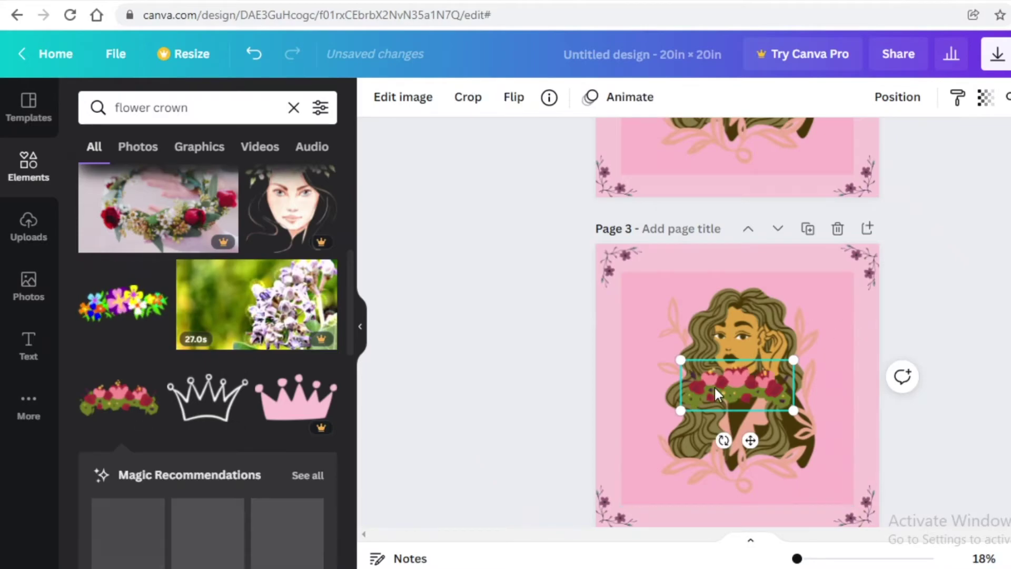
# Step: Move the flower crown onto her head, shrink it and tilt it slightly clockwise
pyautogui.moveTo(715, 386); pyautogui.dragTo(719, 316)
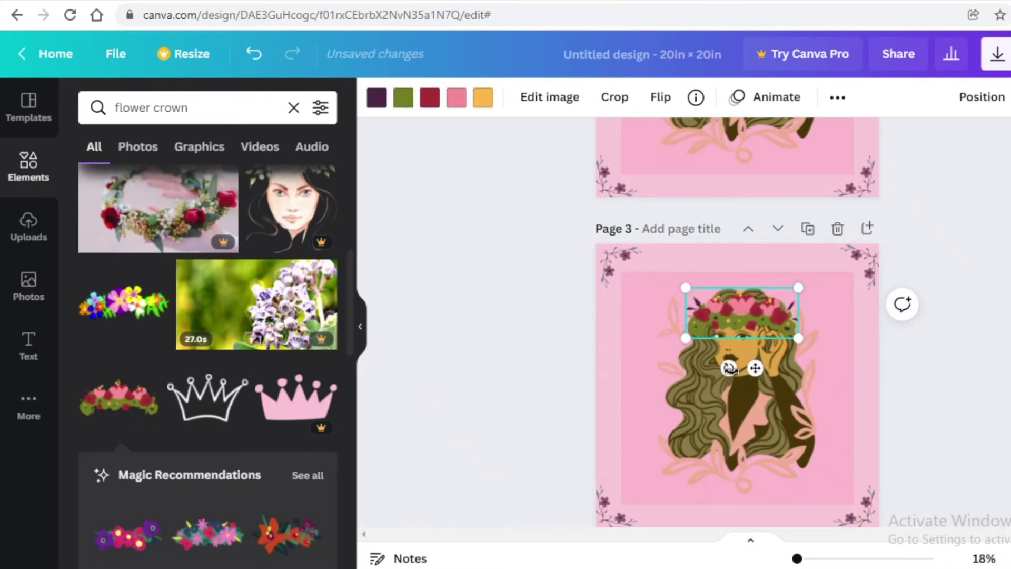
pyautogui.moveTo(799, 338); pyautogui.dragTo(774, 327)
pyautogui.moveTo(730, 364); pyautogui.dragTo(715, 354)
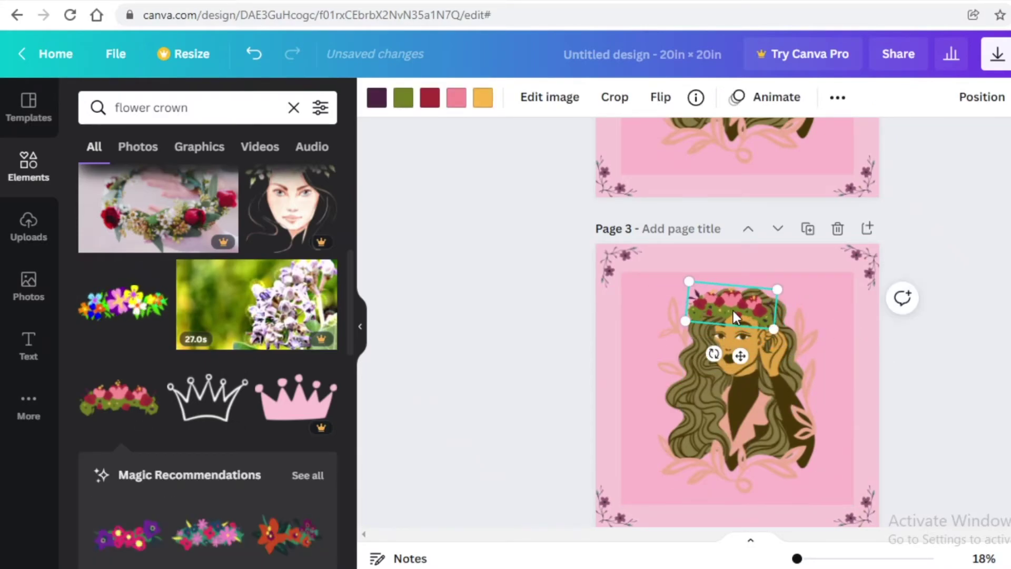
pyautogui.moveTo(733, 311)
pyautogui.mouseDown()
pyautogui.moveTo(743, 313)
pyautogui.moveTo(733, 322)
pyautogui.moveTo(738, 306)
pyautogui.mouseUp()
# Step: Deselect the crown and duplicate the plain Page 1, then review all five pages
pyautogui.press('Escape')
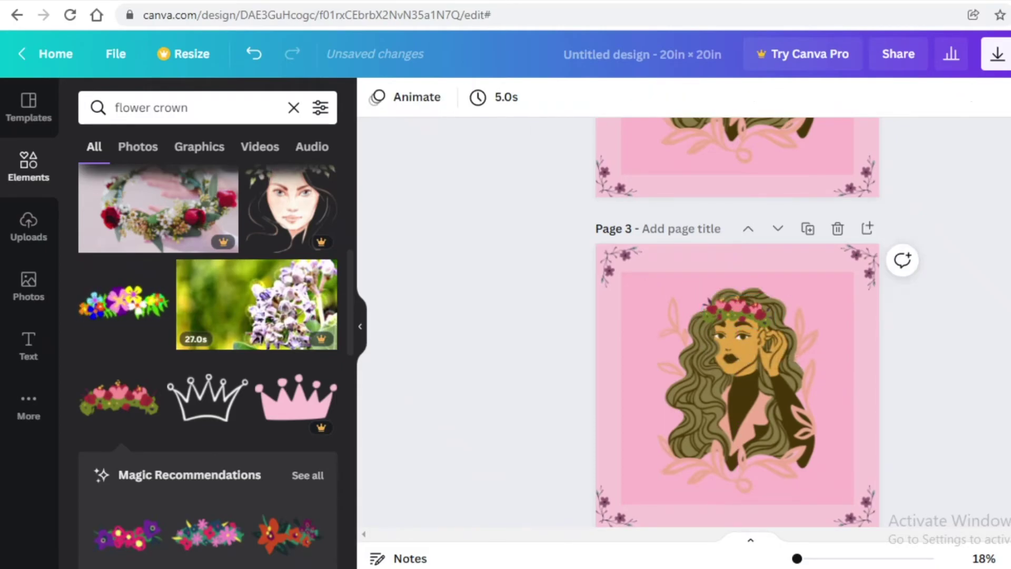
pyautogui.scroll(-5, 703, 349)
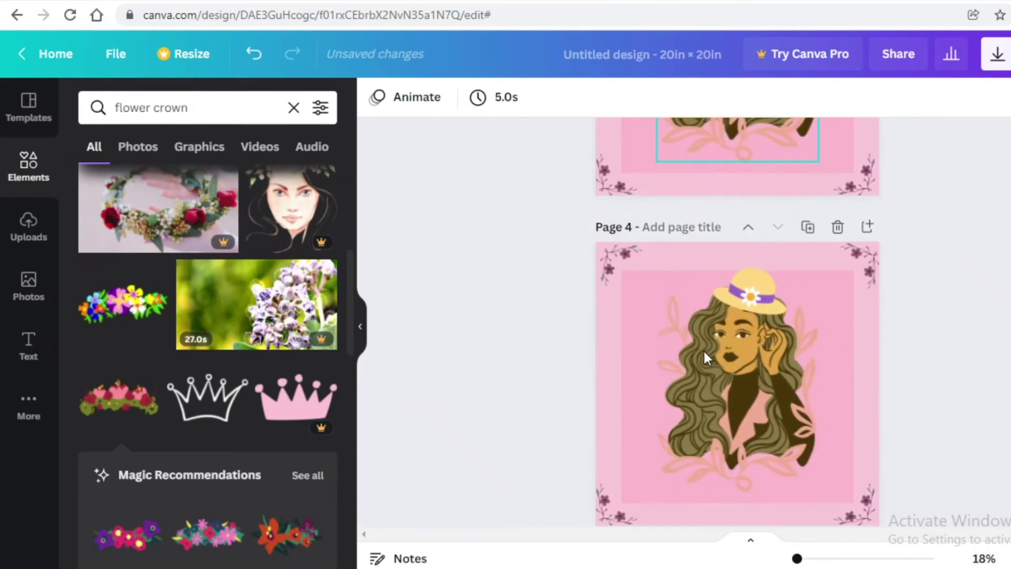
pyautogui.scroll(15, 703, 348)
pyautogui.scroll(1, 819, 151)
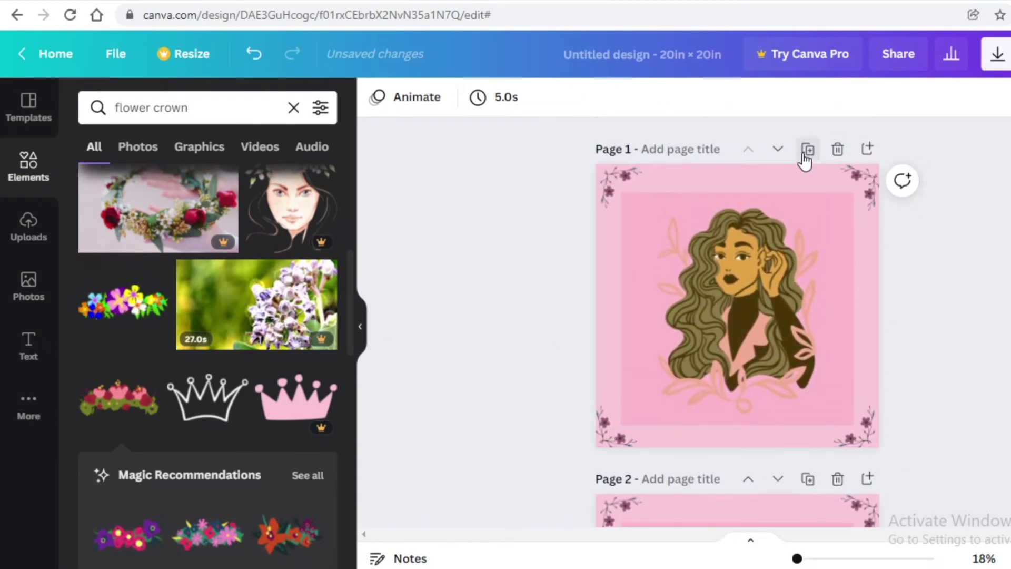
pyautogui.click(807, 149)
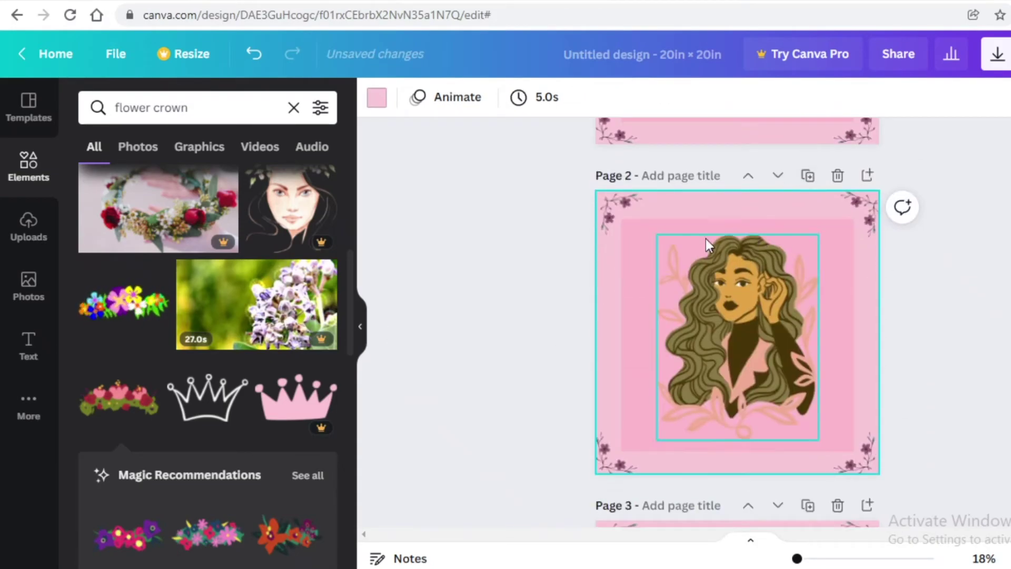
pyautogui.scroll(-5, 738, 295)
pyautogui.scroll(-7, 748, 321)
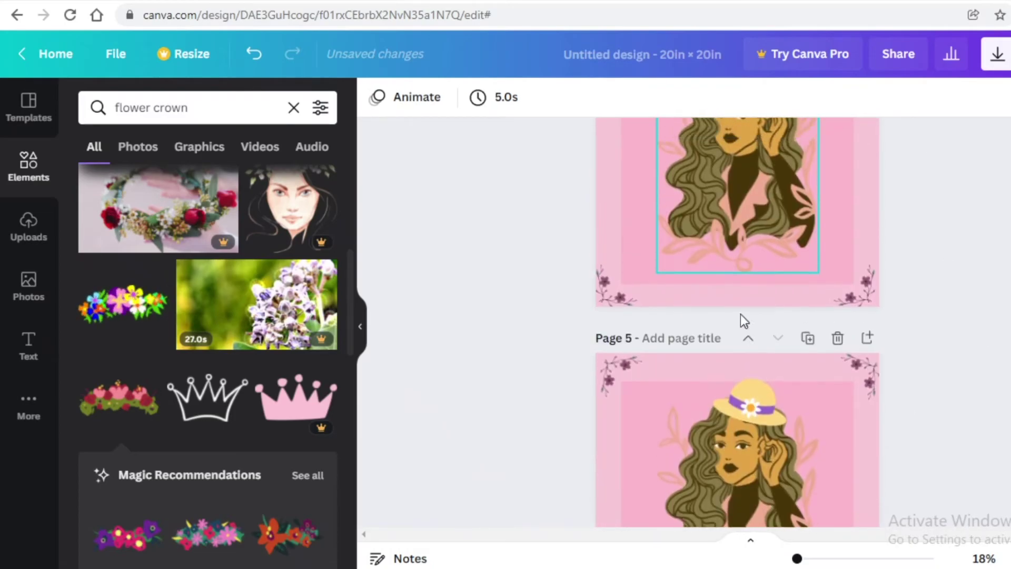
pyautogui.scroll(15, 741, 321)
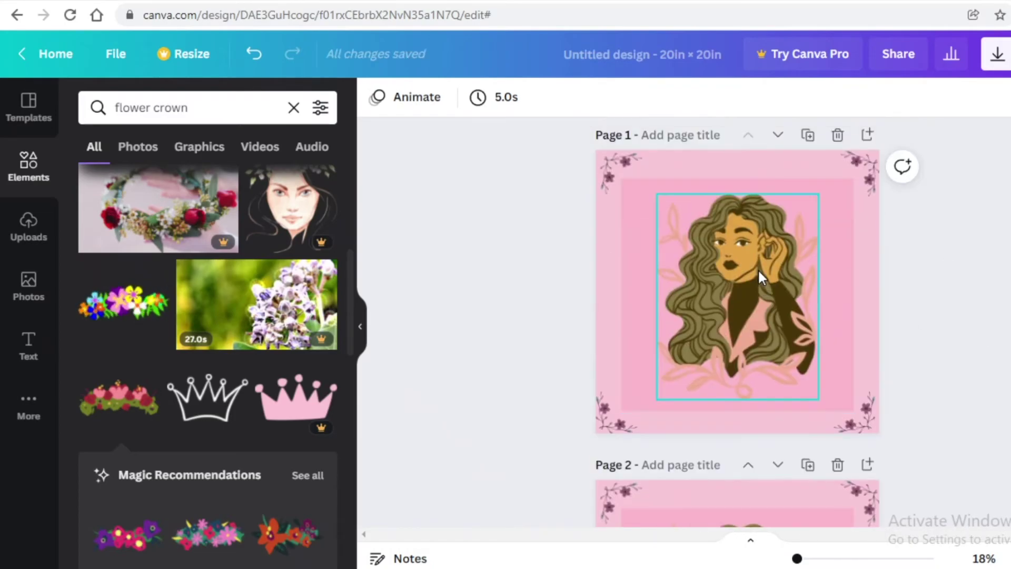
pyautogui.scroll(-5, 757, 268)
pyautogui.scroll(-14, 839, 226)
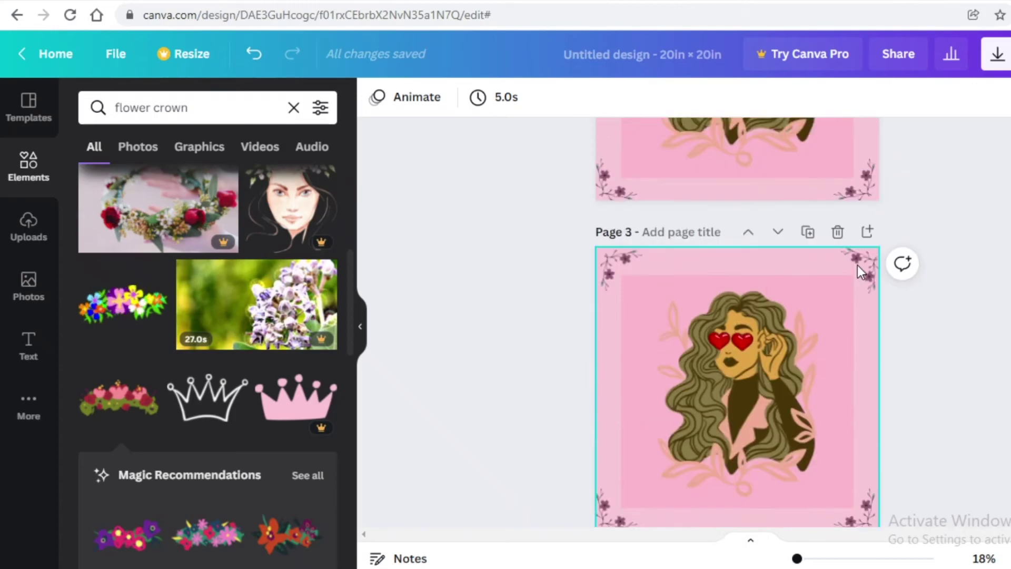
pyautogui.scroll(8, 709, 298)
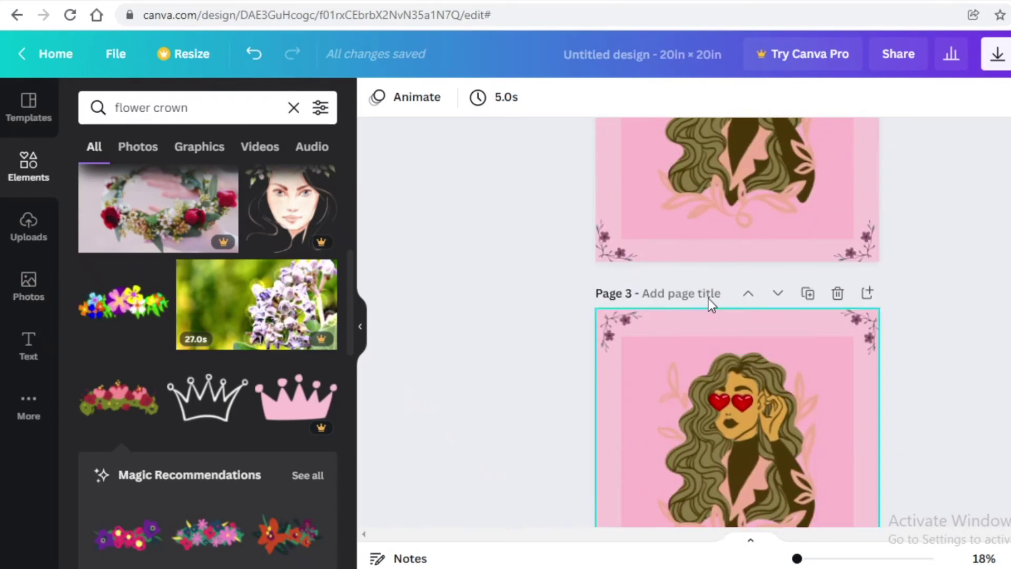
pyautogui.scroll(-8, 710, 311)
pyautogui.scroll(8, 717, 318)
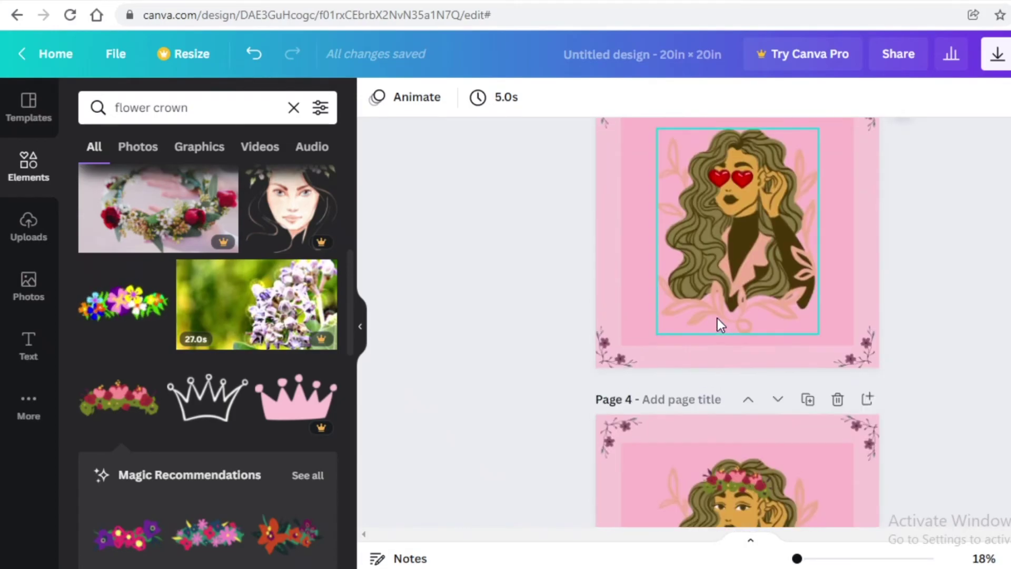
pyautogui.scroll(5, 705, 305)
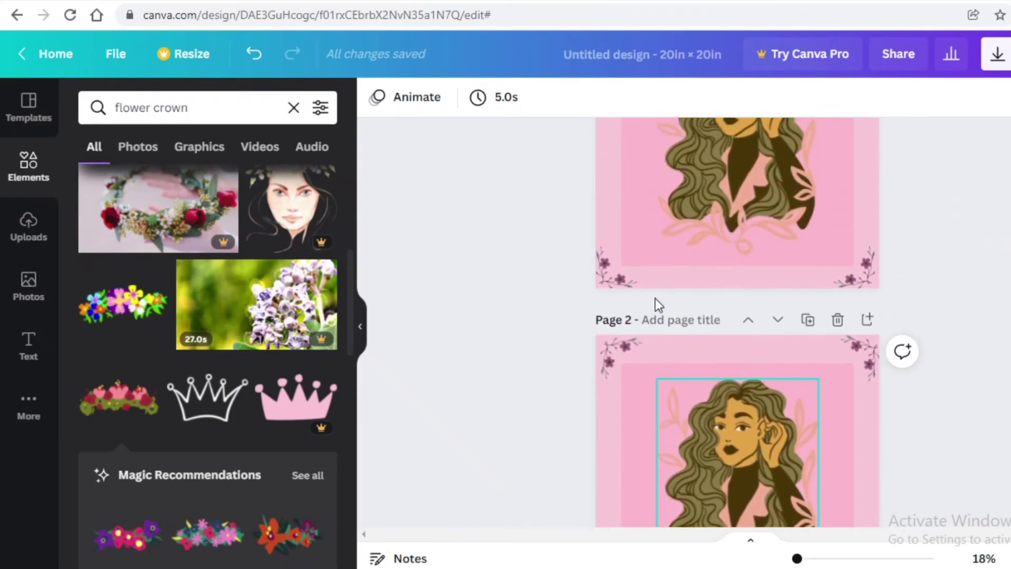
pyautogui.scroll(-2, 131, 180)
# Step: Search Elements for 'guns' and place the black crosshair over Page 2's face
pyautogui.moveTo(191, 108); pyautogui.dragTo(186, 111)
pyautogui.tripleClick(186, 110)
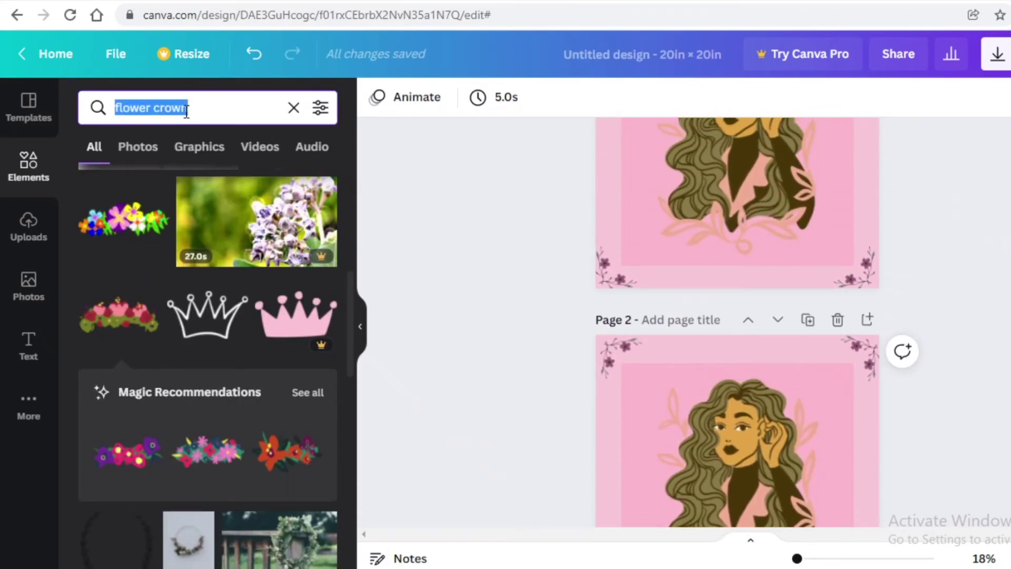
pyautogui.write('guns')
pyautogui.press('Return')
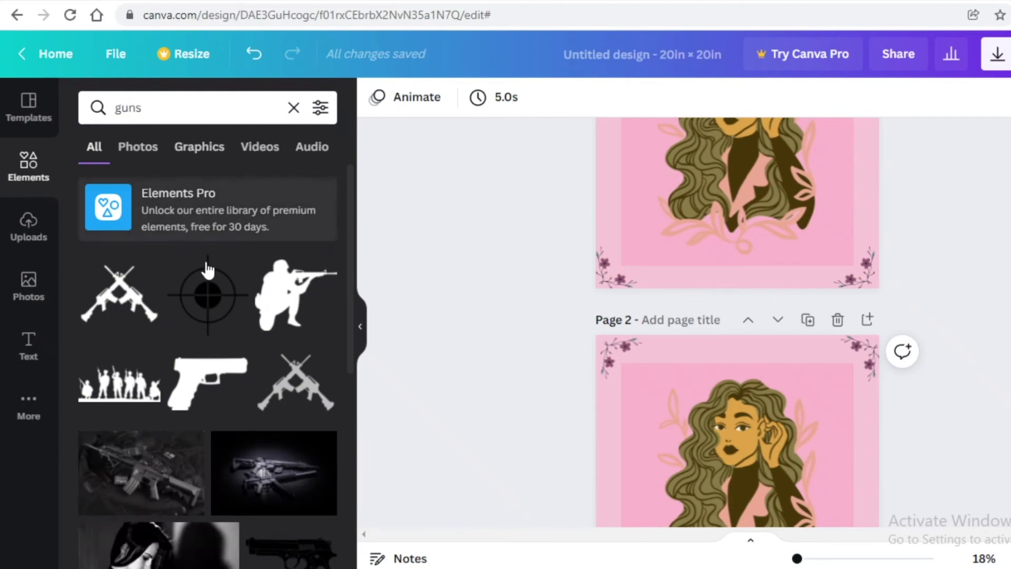
pyautogui.scroll(-3, 603, 338)
pyautogui.scroll(-5, 252, 266)
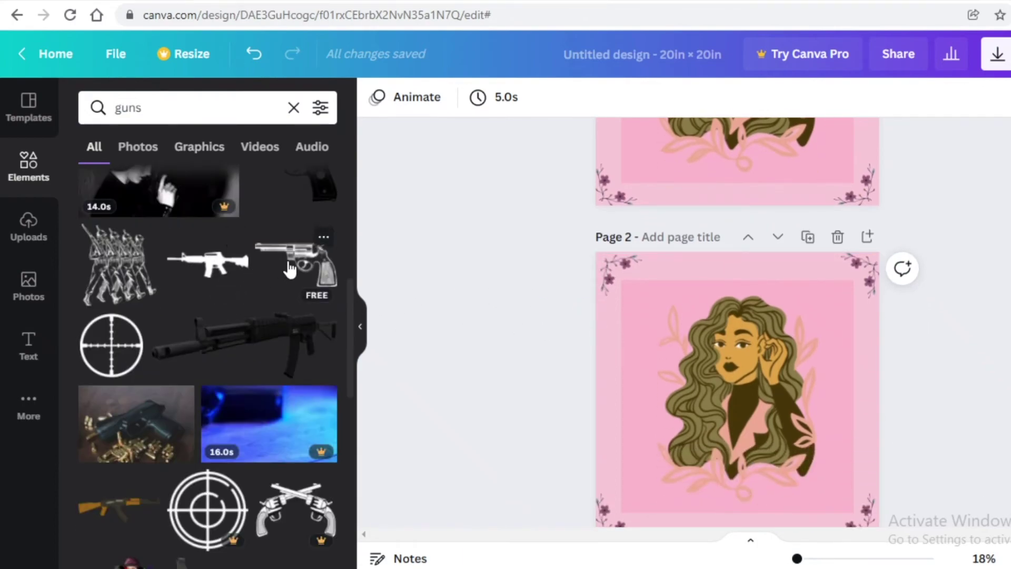
pyautogui.click(118, 349)
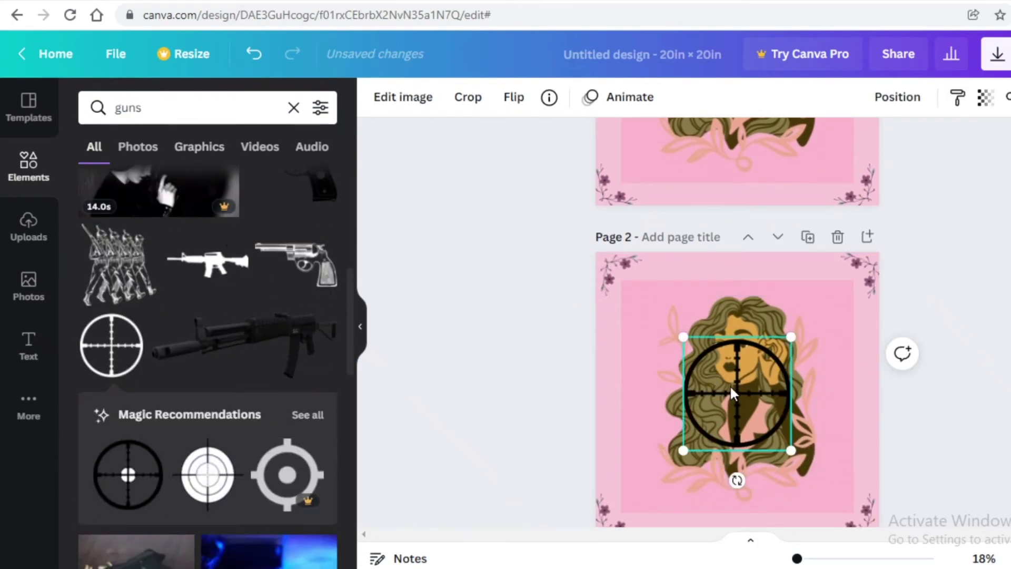
pyautogui.moveTo(718, 391); pyautogui.dragTo(738, 355)
pyautogui.press('Escape')
# Step: Duplicate the plain Page 1 once more
pyautogui.scroll(-5, 634, 393)
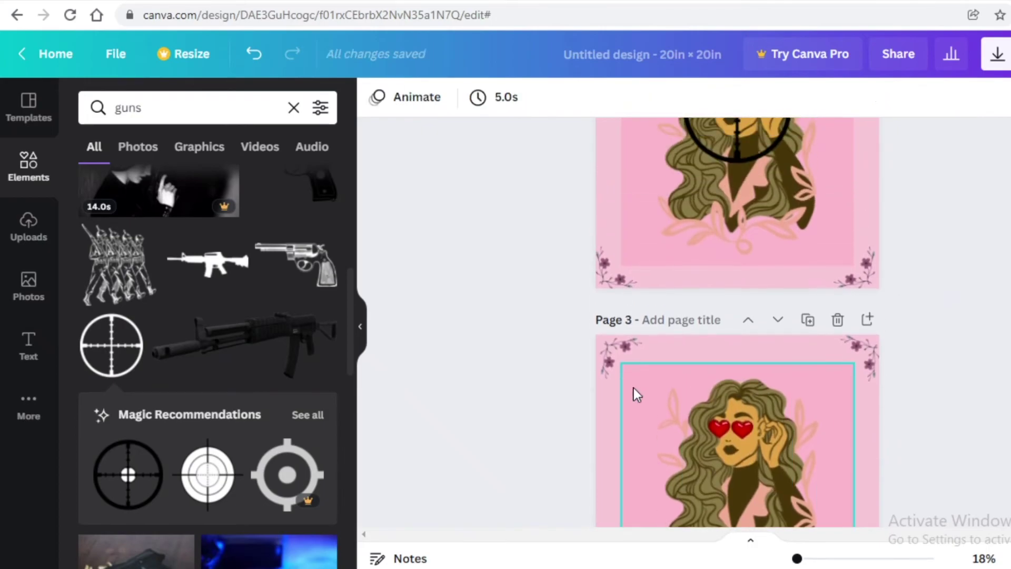
pyautogui.scroll(5, 783, 291)
pyautogui.scroll(4, 789, 277)
pyautogui.click(807, 151)
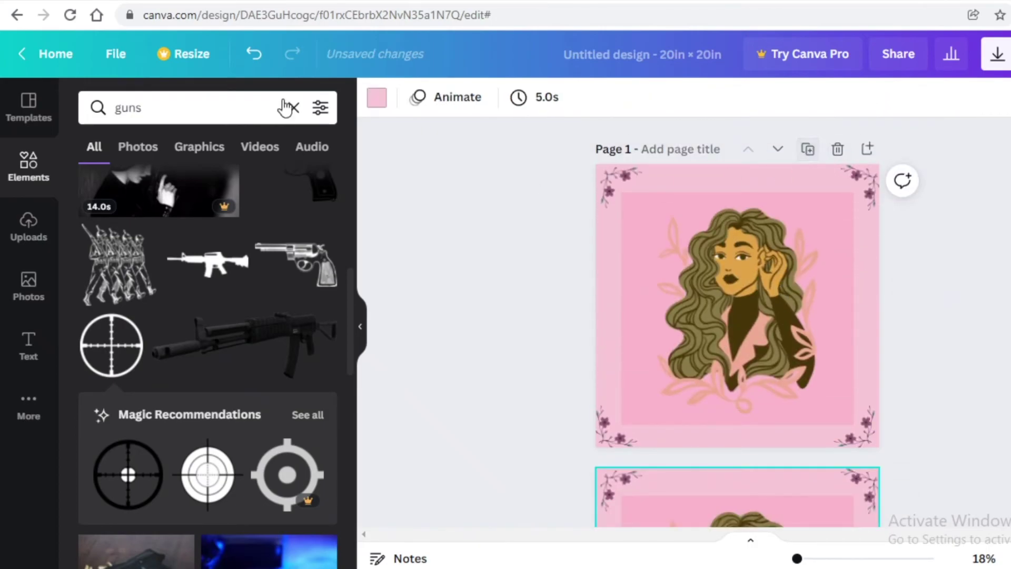
# Step: Replace the 'guns' search with 'sparkles' and filter the results to Graphics
pyautogui.click(270, 110)
pyautogui.press('BackSpace')
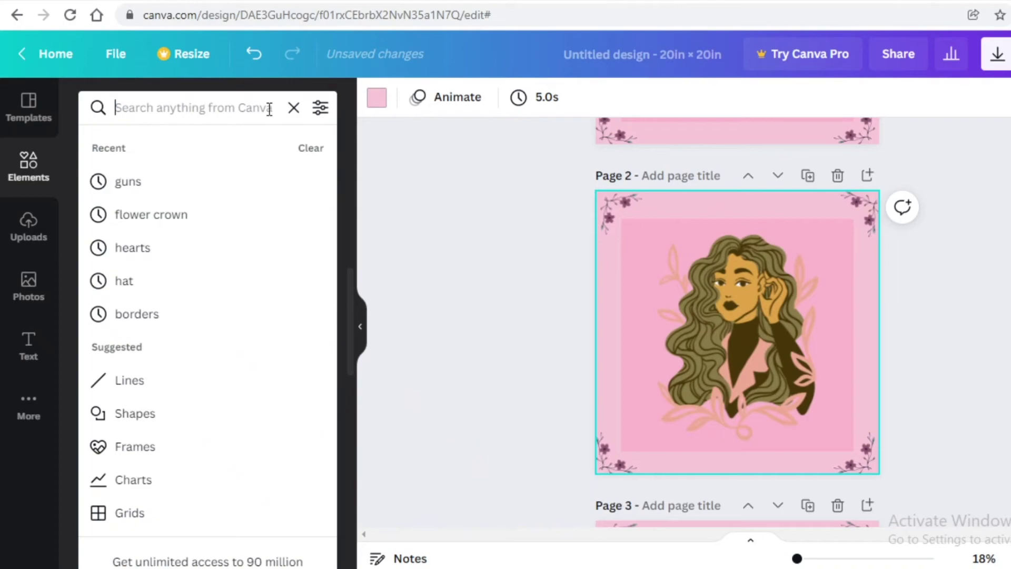
pyautogui.write('sparkles')
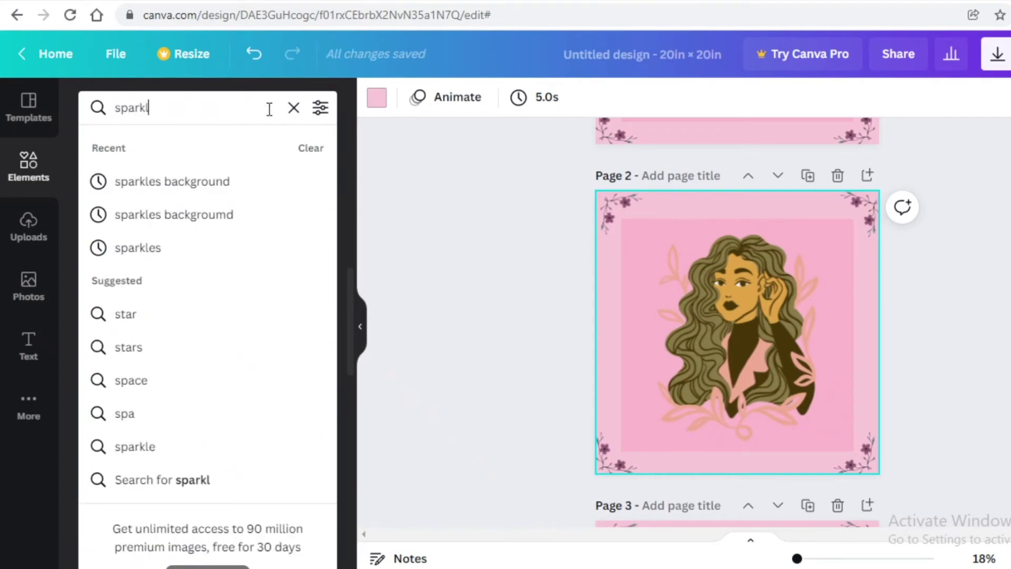
pyautogui.press('Return')
pyautogui.click(195, 150)
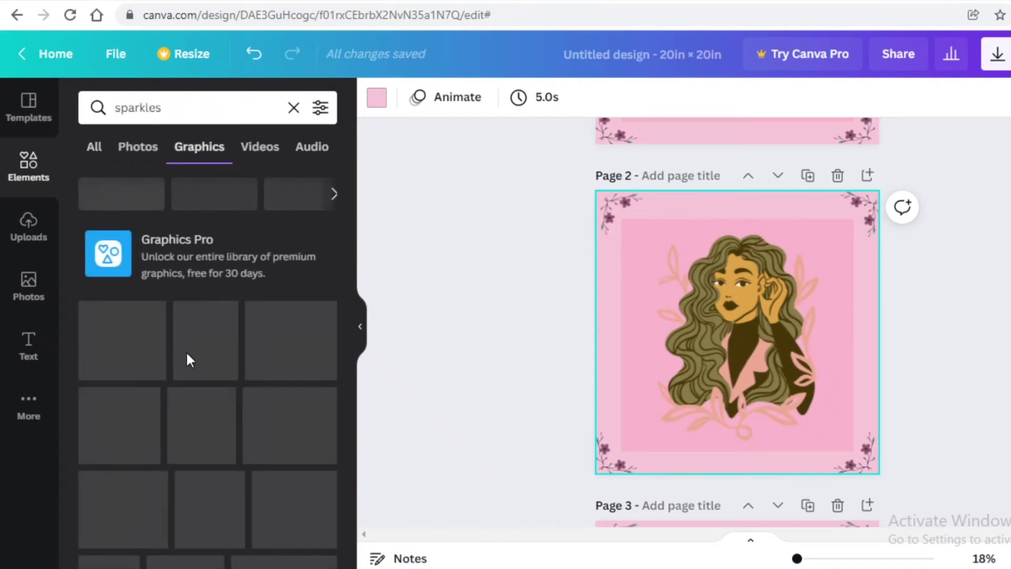
# Step: Add the three-diamond sparkle, shrink it and place it at the top-right of Page 2
pyautogui.click(124, 422)
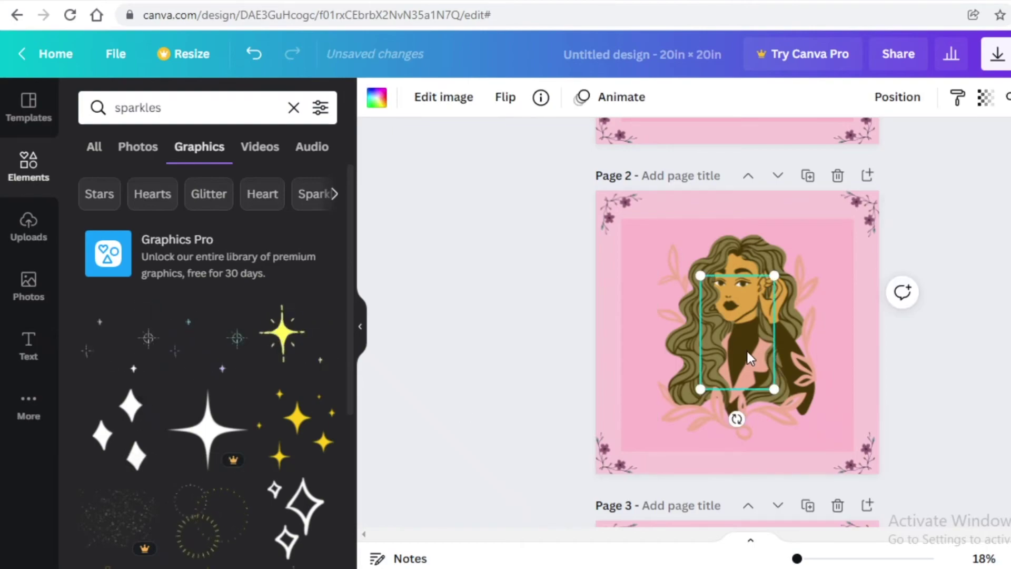
pyautogui.moveTo(760, 369); pyautogui.dragTo(834, 306)
pyautogui.moveTo(844, 341); pyautogui.dragTo(829, 249)
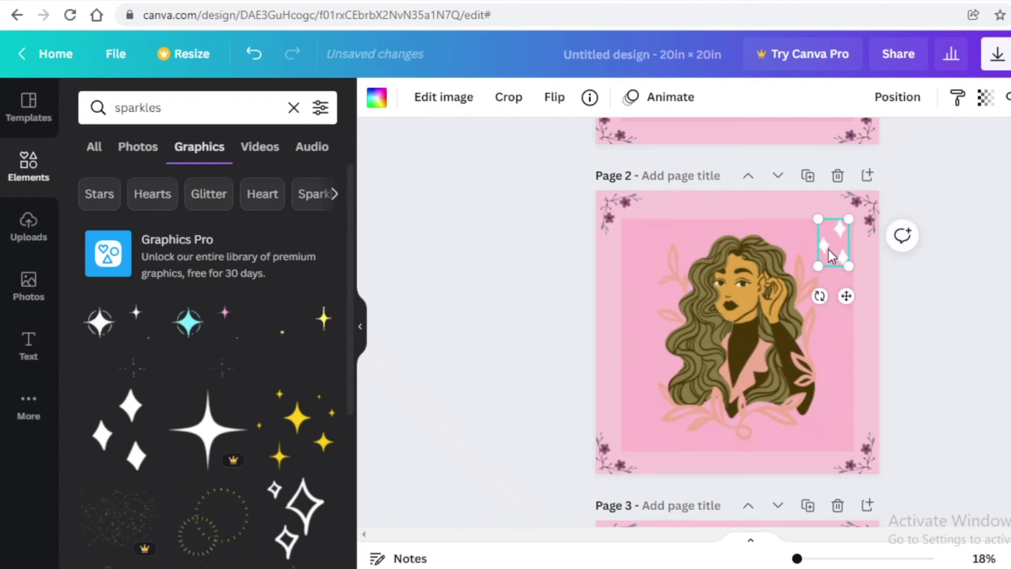